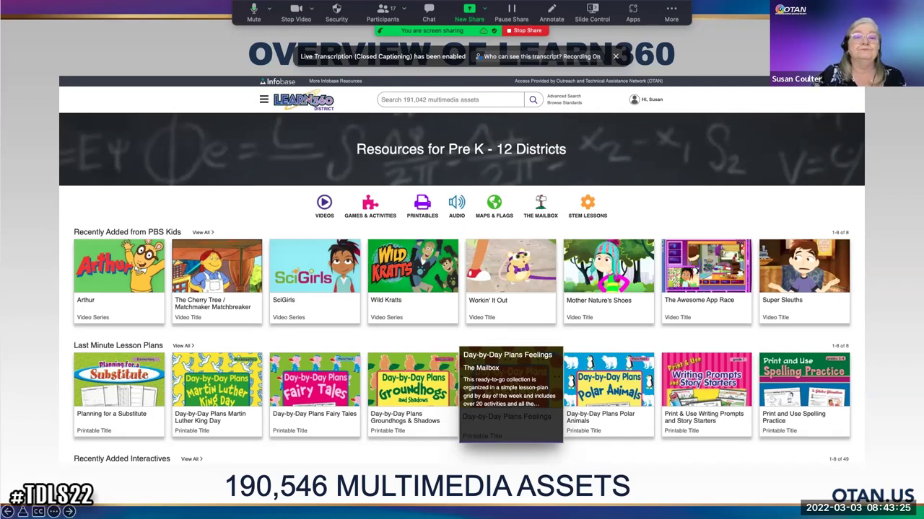
# Advance to the featured producers slide and switch the Zoom screen share to Desktop 3
pyautogui.press('Right')
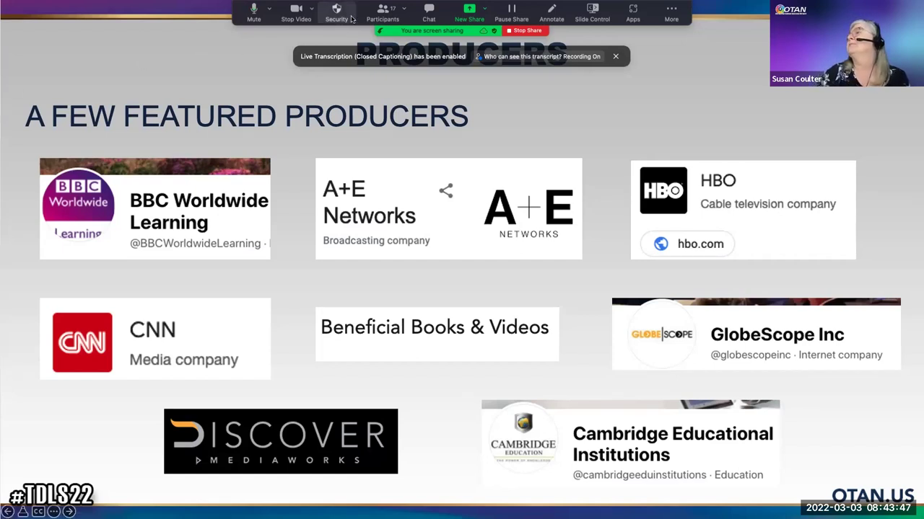
pyautogui.click(485, 10)
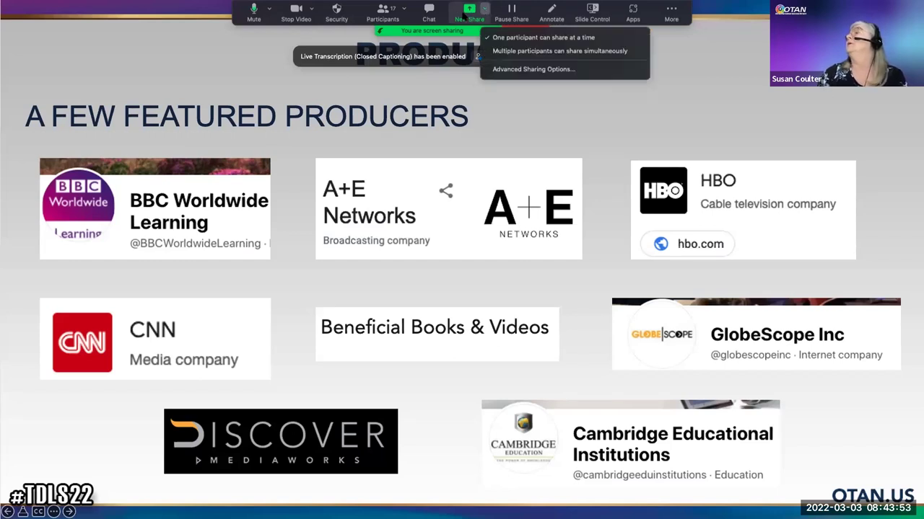
pyautogui.click(456, 19)
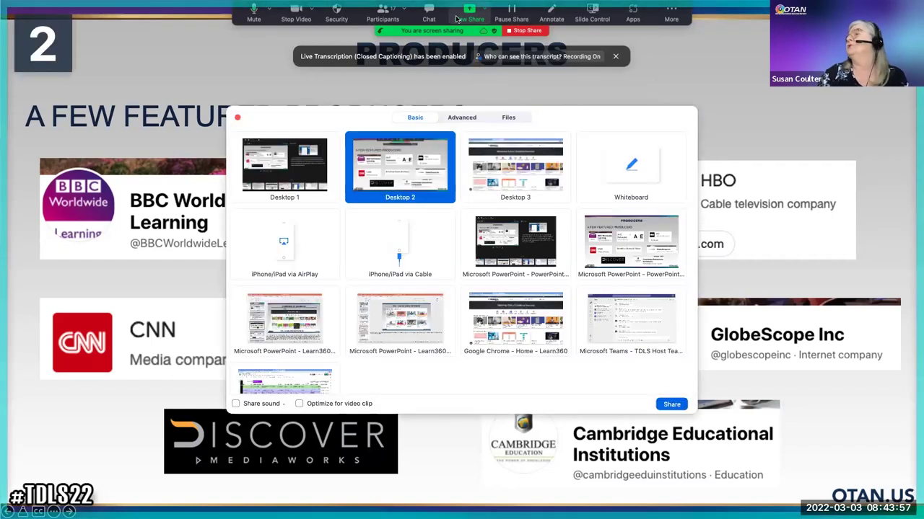
pyautogui.click(509, 172)
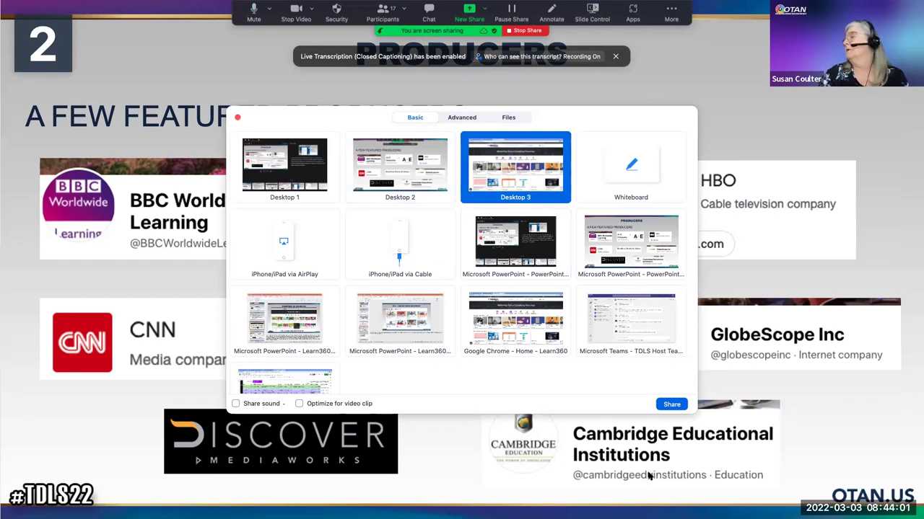
pyautogui.click(671, 404)
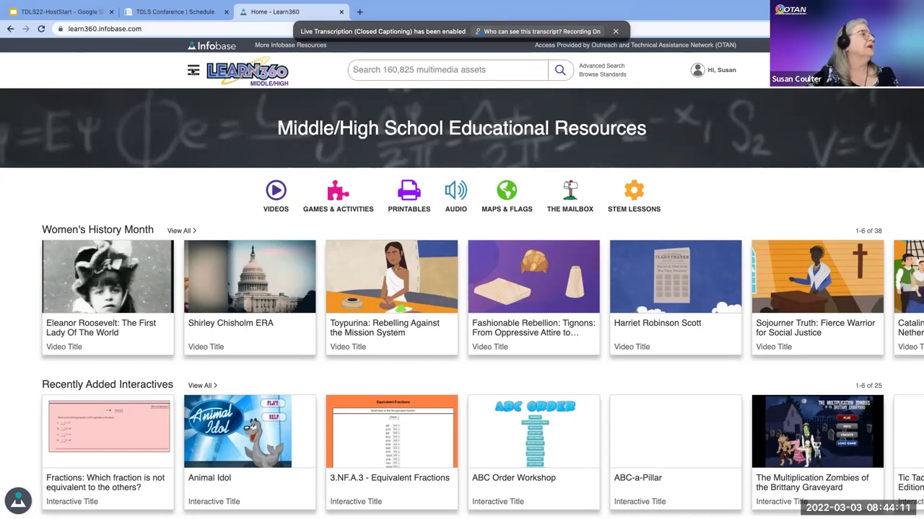
# Set the active grade range to District (All Grades) and return to the Learn360 home page
pyautogui.click(194, 70)
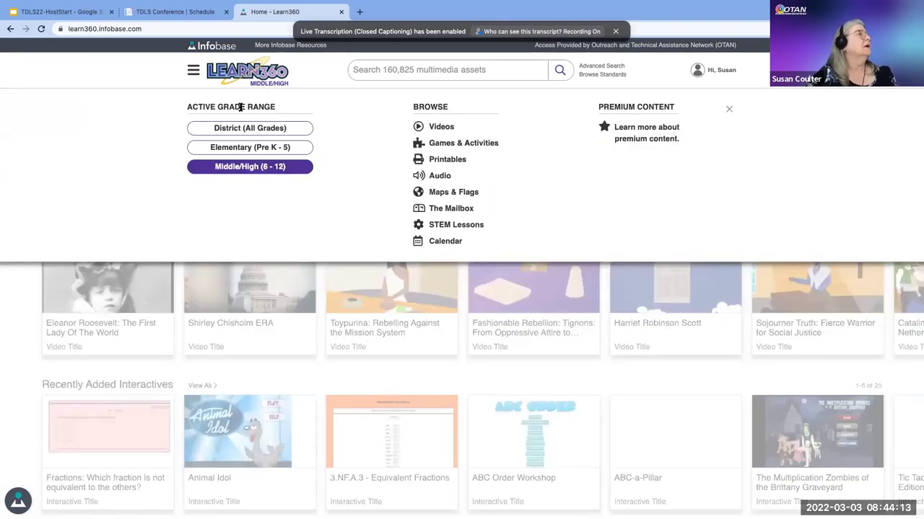
pyautogui.click(248, 129)
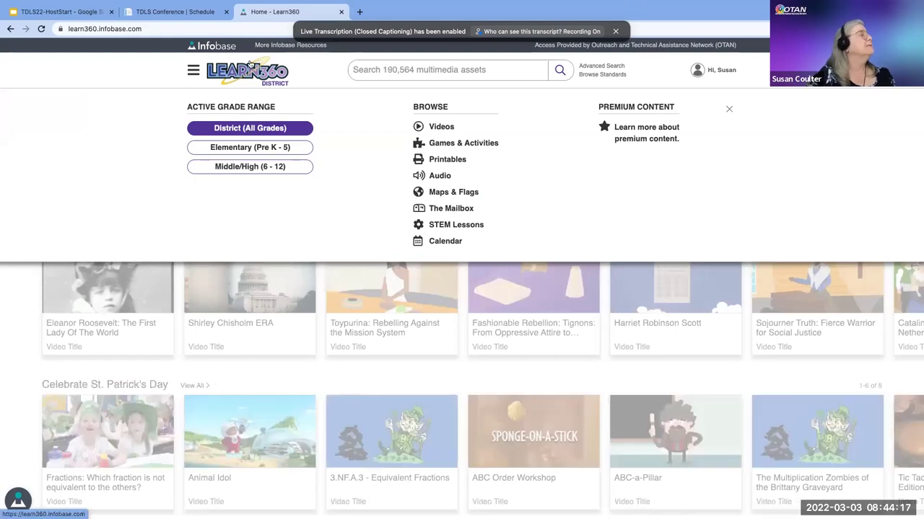
pyautogui.click(261, 77)
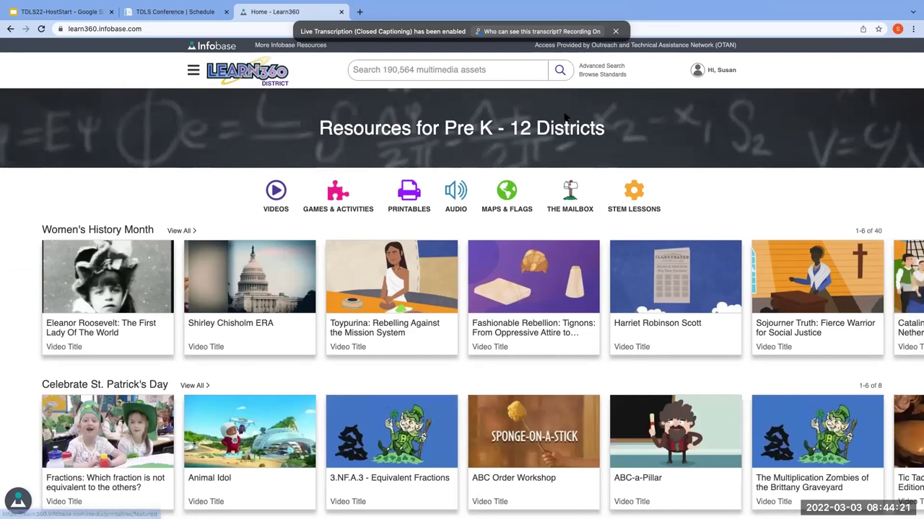
# Advance the Women's History Month carousel by two sets of titles
pyautogui.moveTo(176, 268)
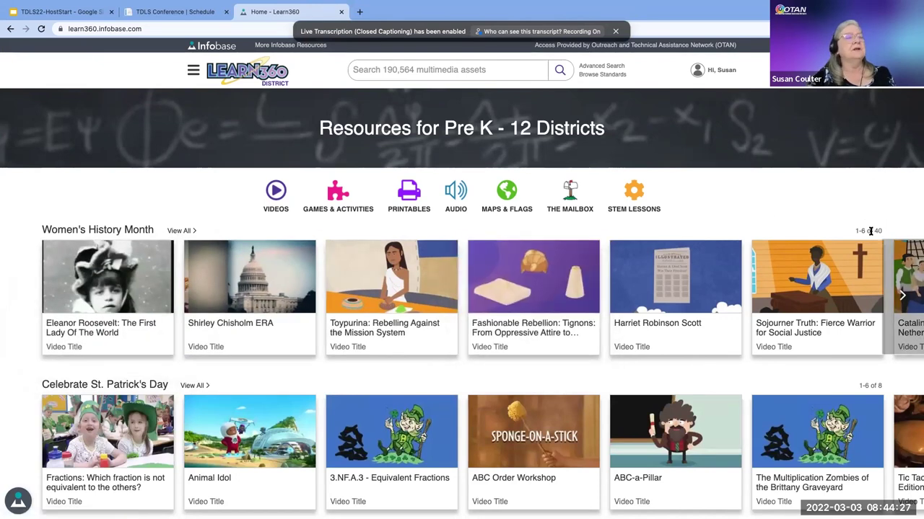
pyautogui.click(910, 280)
pyautogui.click(911, 279)
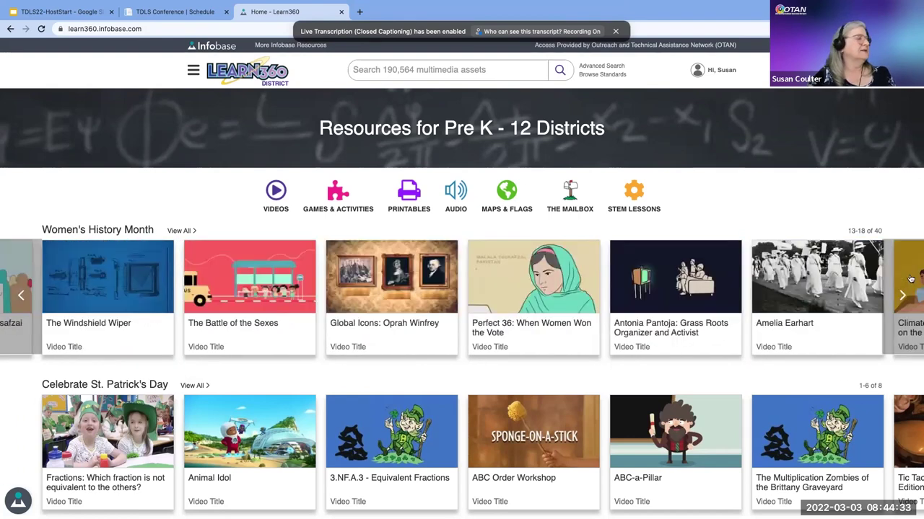
# Look through the home page's content rows, from Celebrate St. Patrick's Day to Recently Added Interactives, and return to the page's beginning
pyautogui.scroll(-1, 819, 388)
pyautogui.scroll(-5, 819, 388)
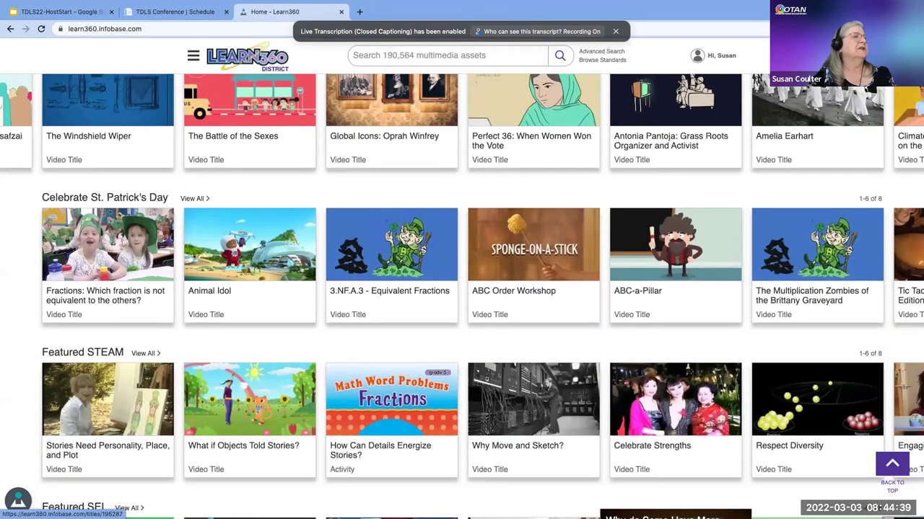
pyautogui.scroll(-2, 675, 498)
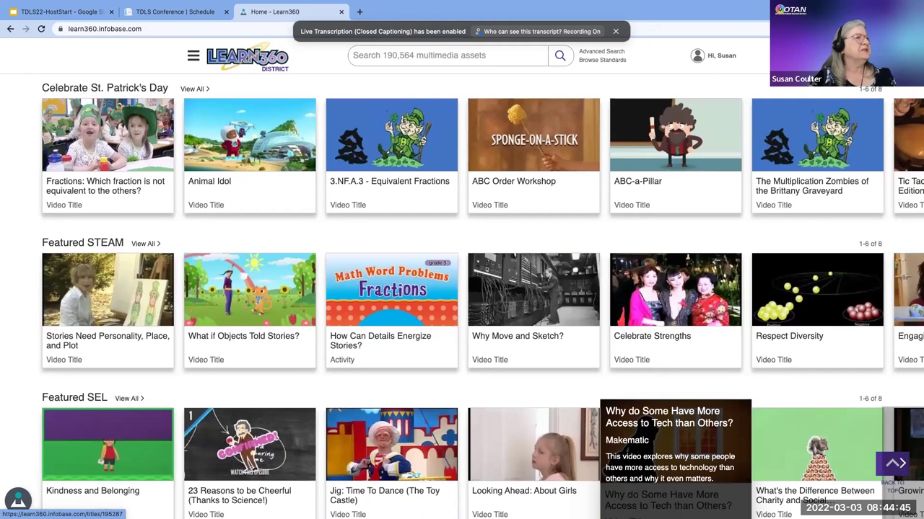
pyautogui.scroll(-2, 674, 447)
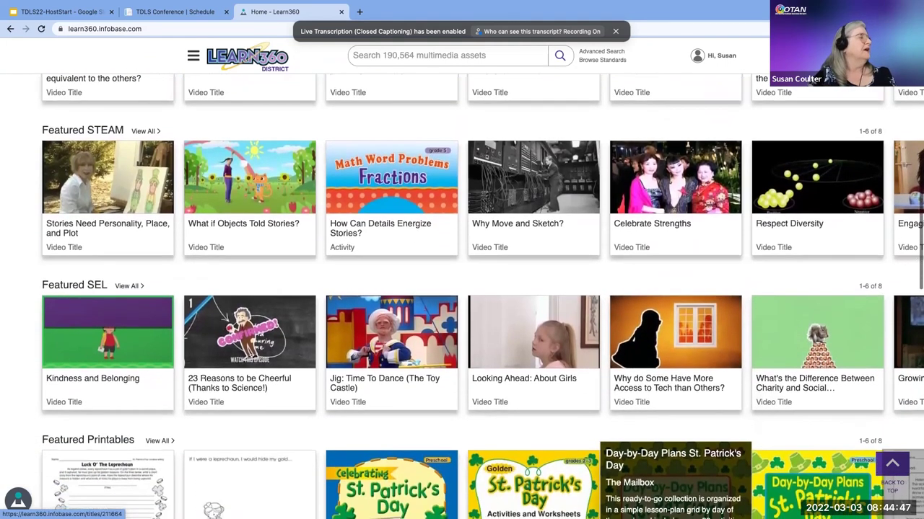
pyautogui.scroll(-3, 674, 447)
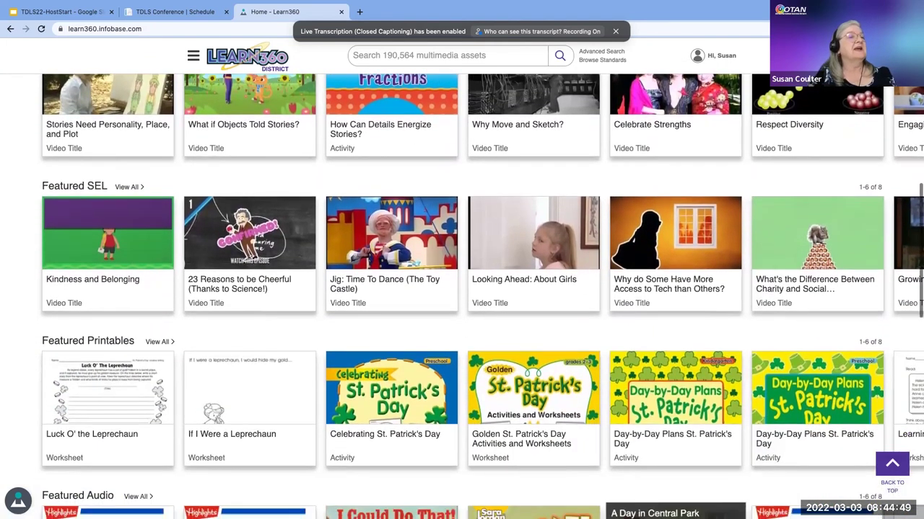
pyautogui.scroll(-2, 675, 447)
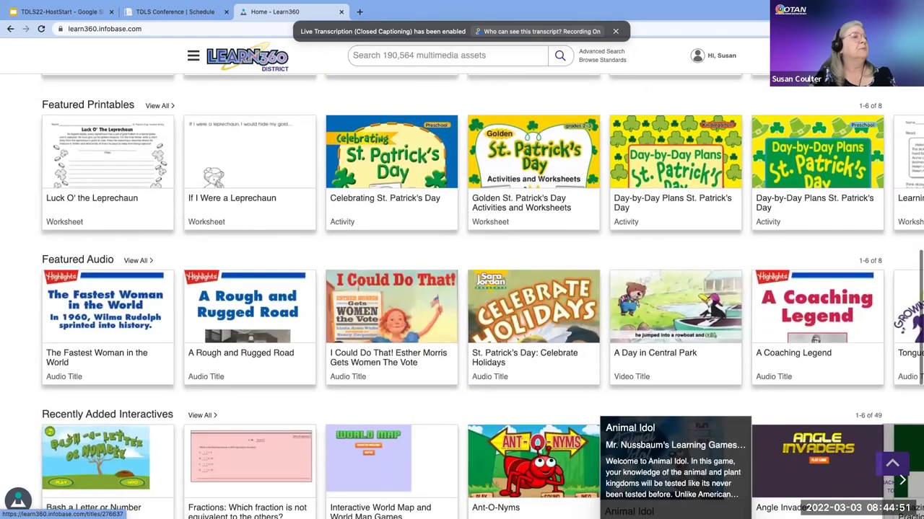
pyautogui.scroll(1, 674, 448)
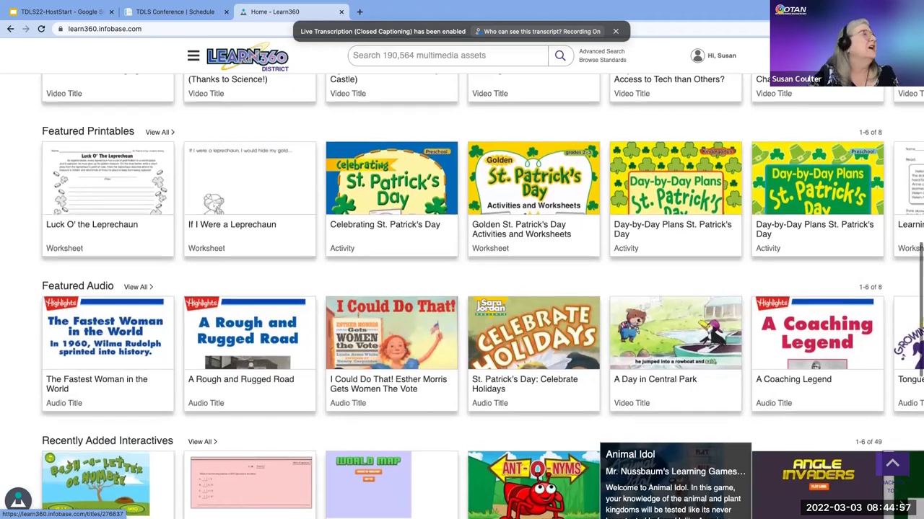
pyautogui.scroll(3, 674, 491)
pyautogui.scroll(5, 674, 491)
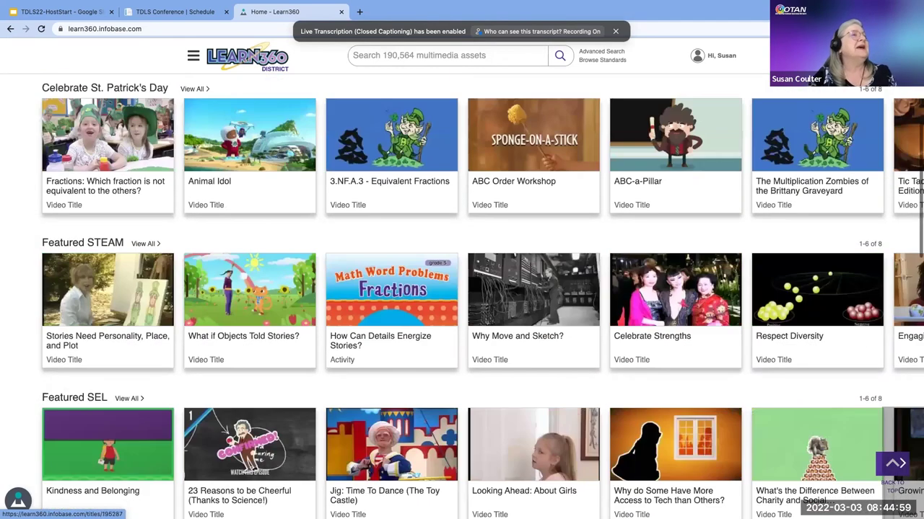
pyautogui.scroll(2, 674, 491)
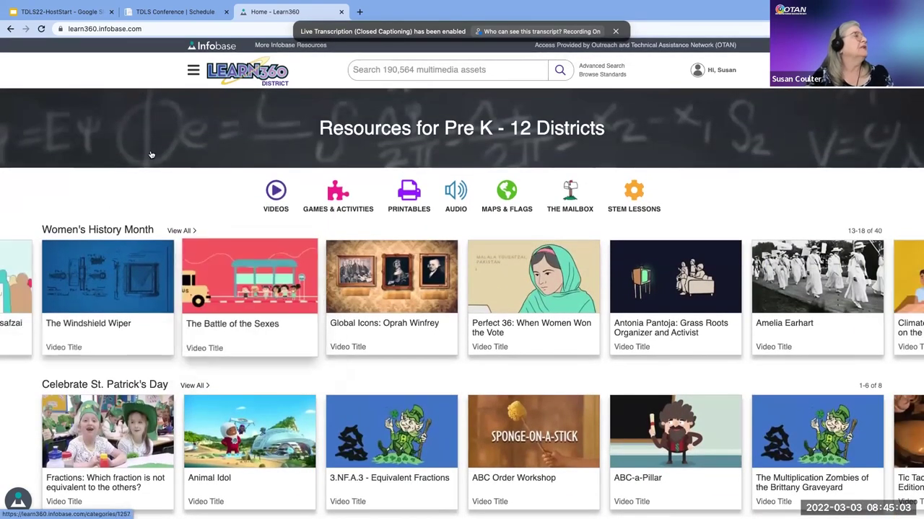
# Change the active grade range to Middle/High (6 - 12) and open the Videos collection
pyautogui.click(193, 72)
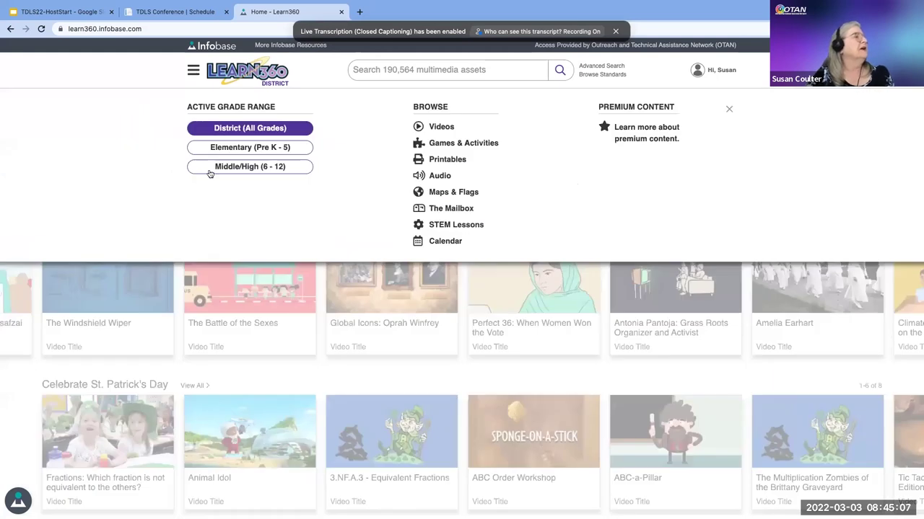
pyautogui.click(249, 168)
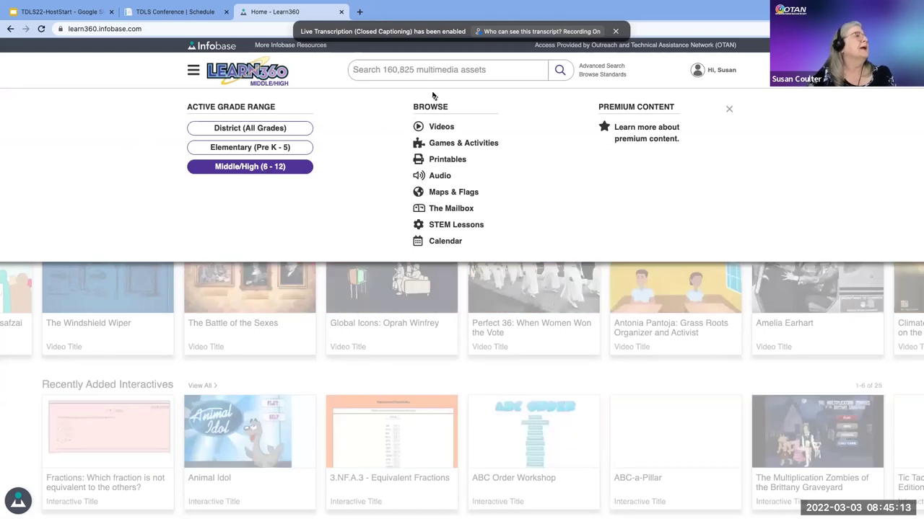
pyautogui.click(438, 129)
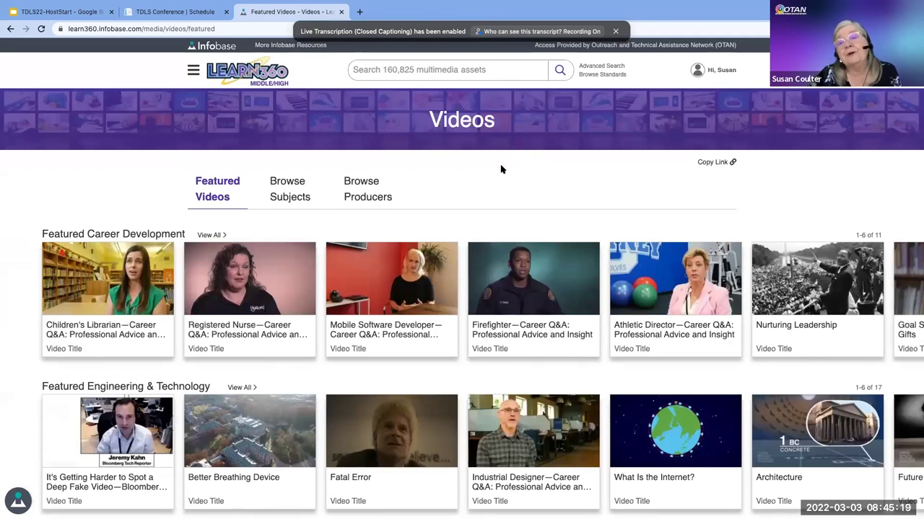
# Look through the featured video rows, from Career Development to History, and return to the video browsing options
pyautogui.scroll(-1, 501, 170)
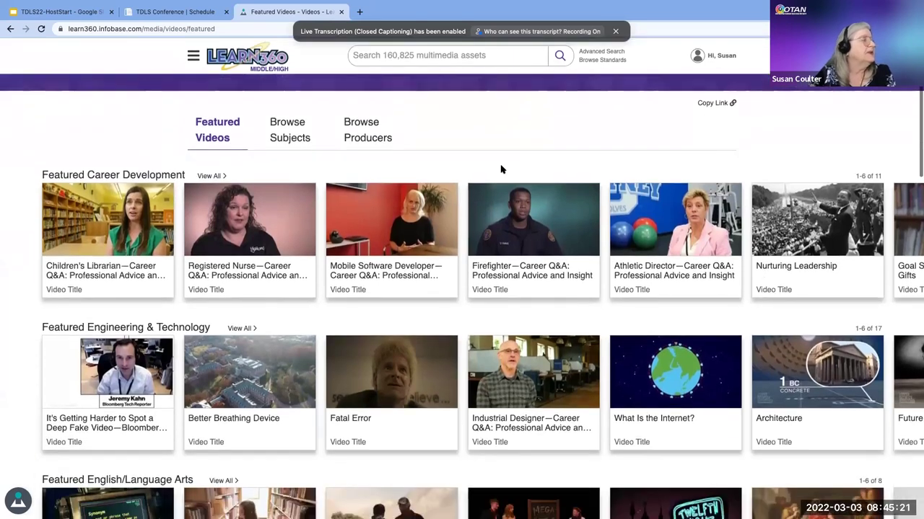
pyautogui.scroll(-2, 502, 170)
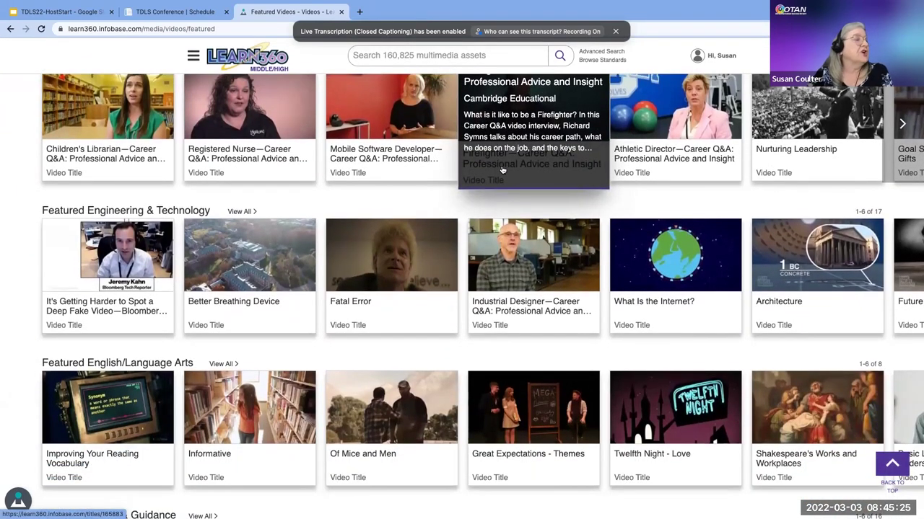
pyautogui.scroll(-2, 502, 170)
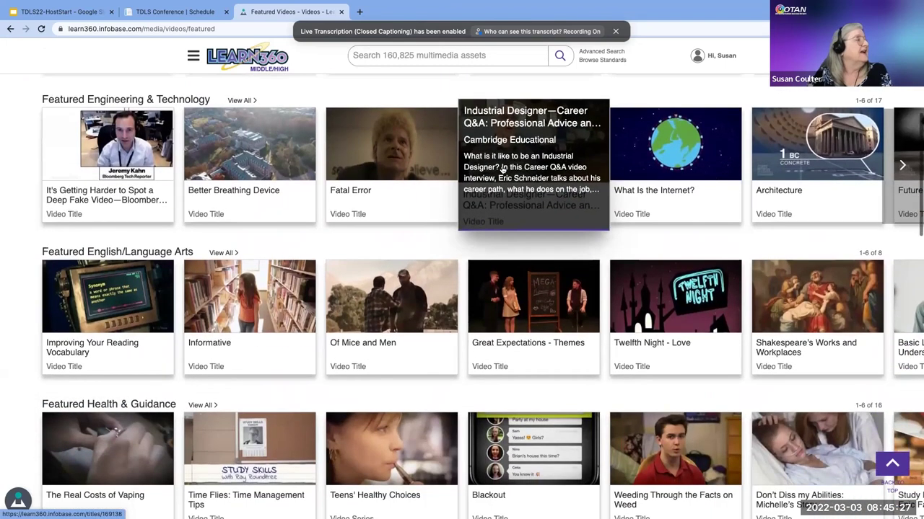
pyautogui.scroll(-2, 502, 169)
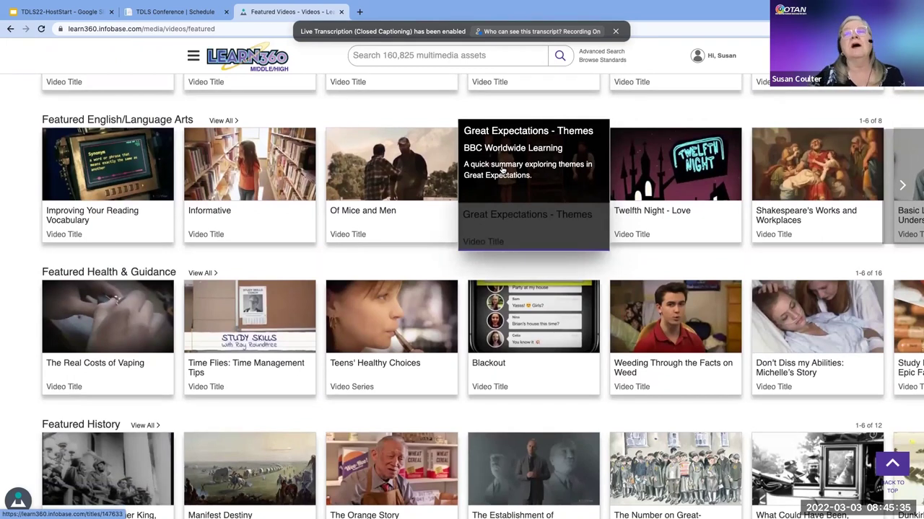
pyautogui.scroll(2, 503, 169)
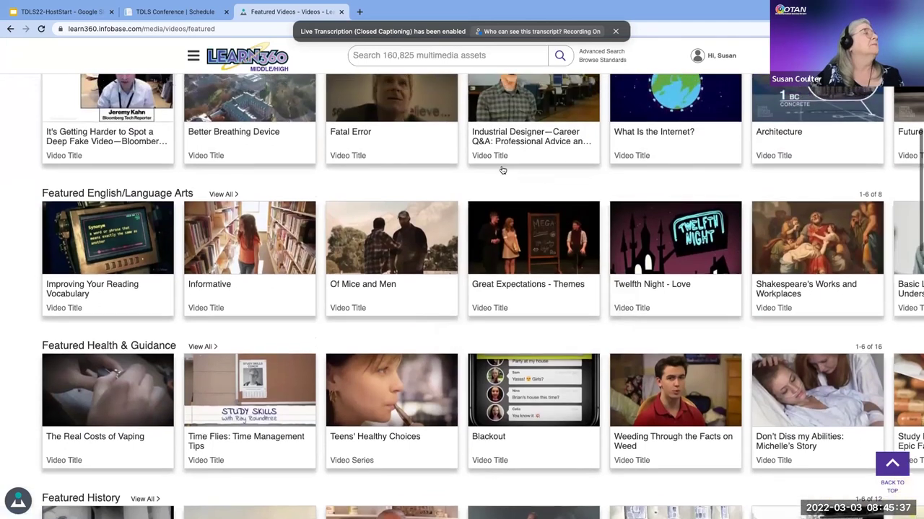
pyautogui.scroll(2, 503, 169)
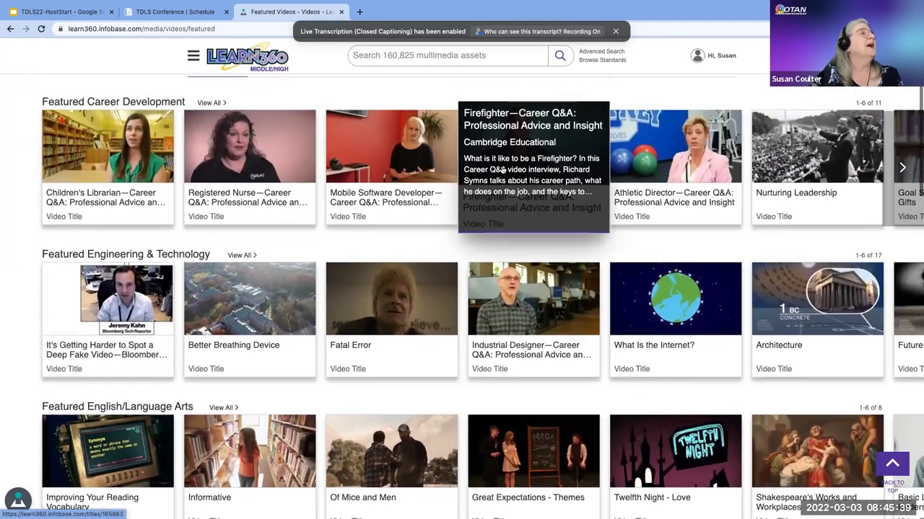
pyautogui.scroll(1, 503, 168)
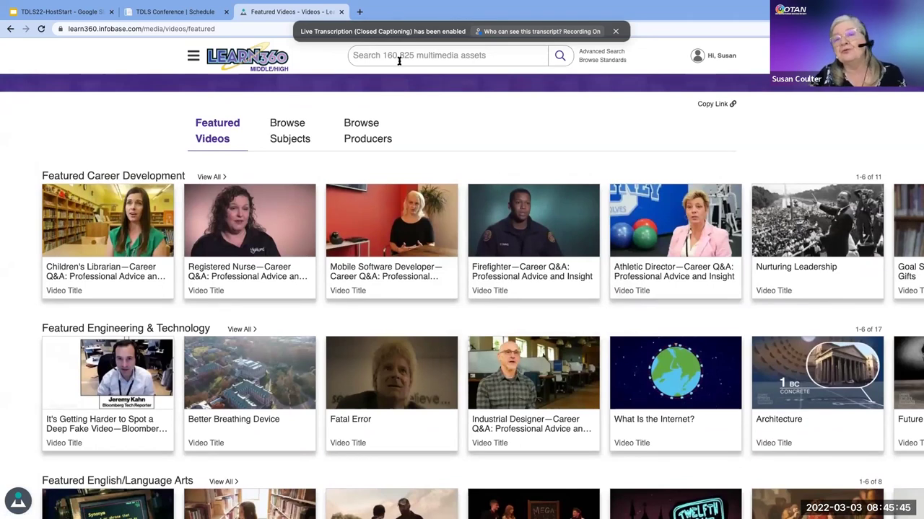
# Browse the videos by subject, open Algebra under Mathematics and look through its listed titles
pyautogui.click(288, 134)
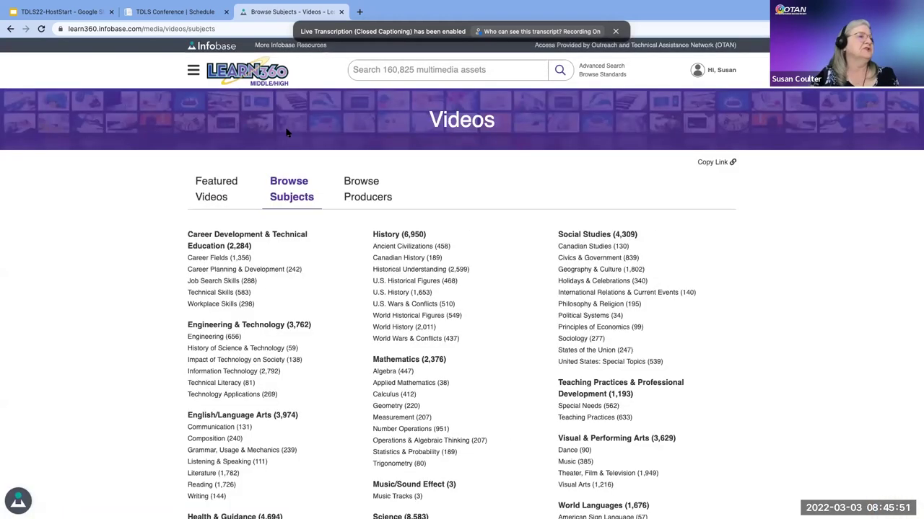
pyautogui.scroll(-1, 777, 288)
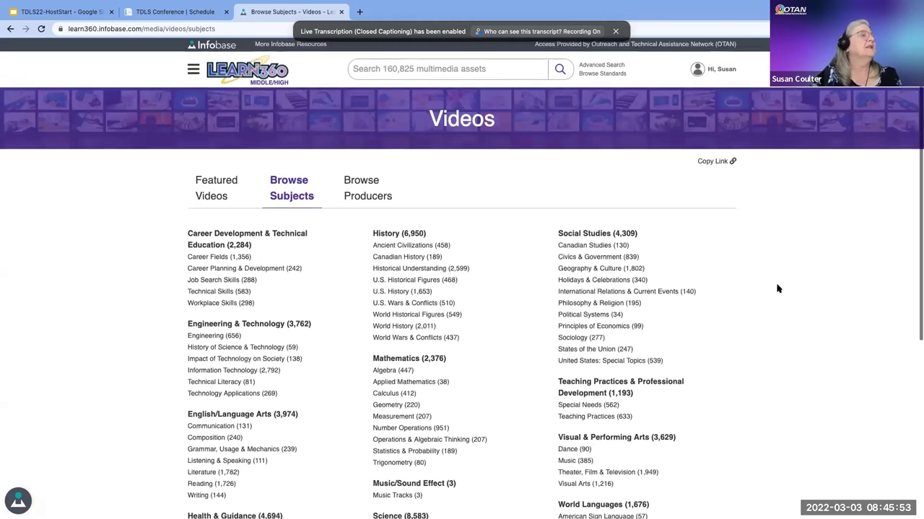
pyautogui.scroll(-2, 777, 289)
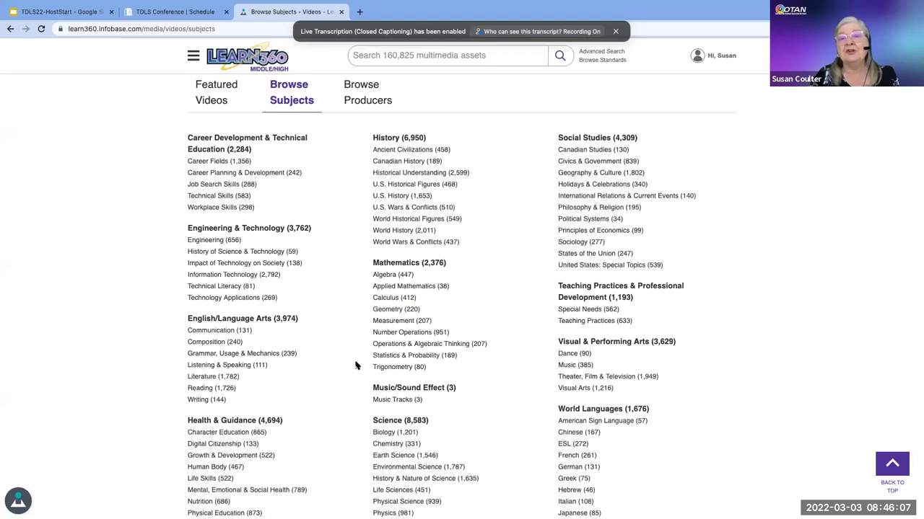
pyautogui.scroll(-3, 355, 366)
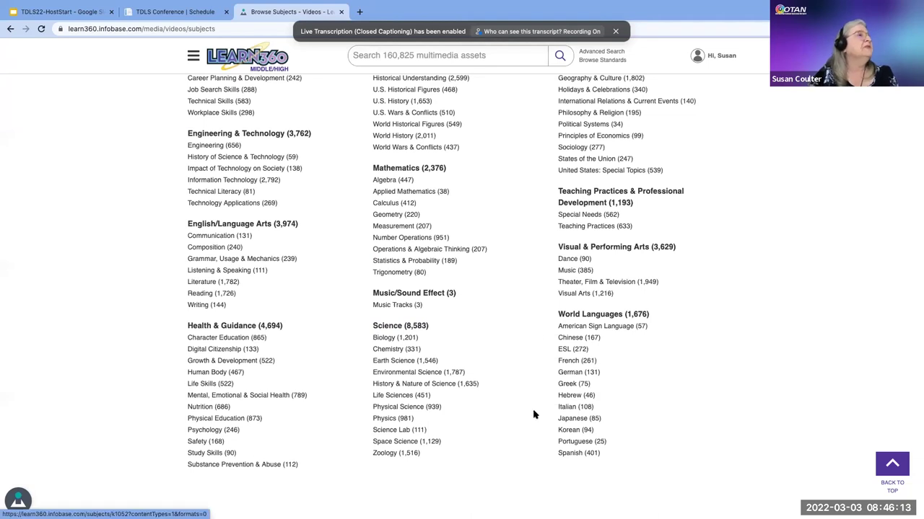
pyautogui.scroll(5, 527, 290)
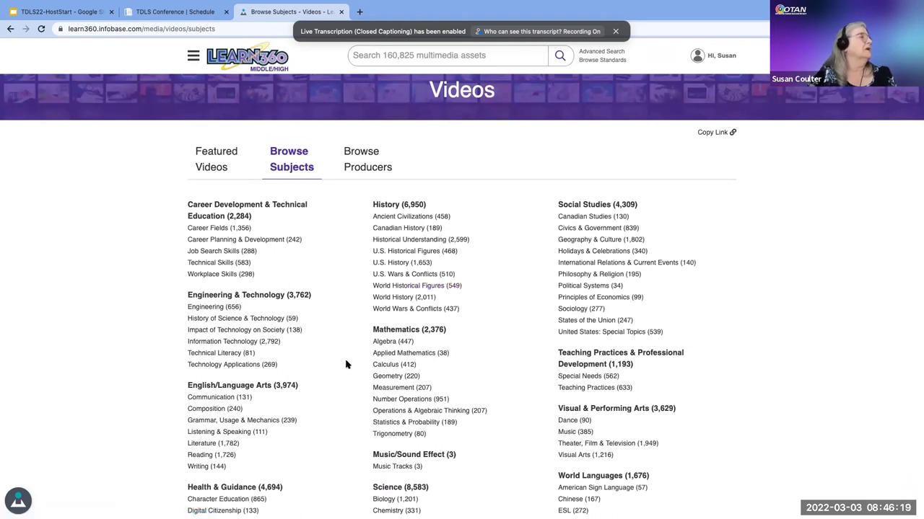
pyautogui.click(390, 342)
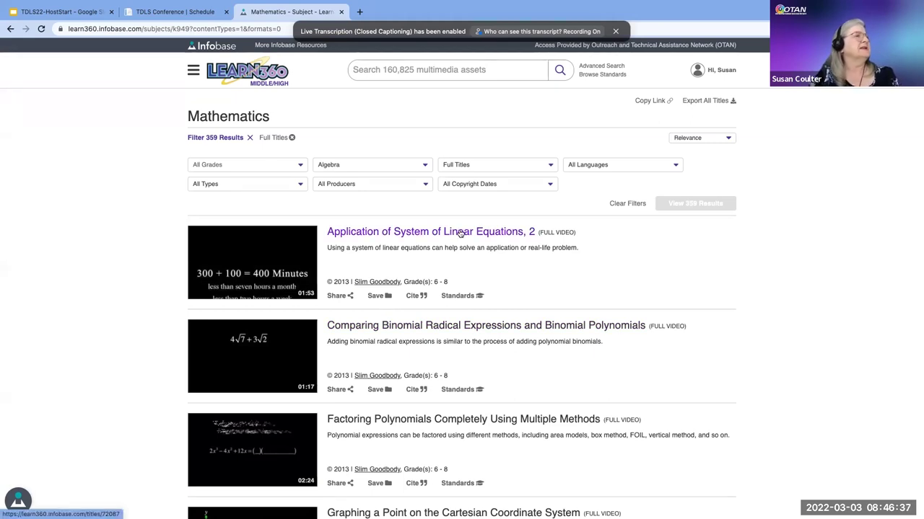
pyautogui.scroll(-5, 617, 417)
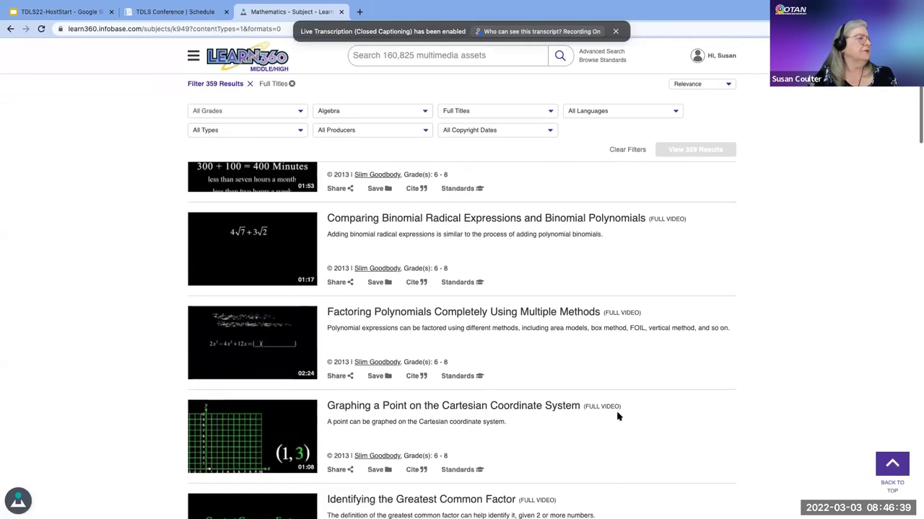
# Open the video "Application of System of Linear Equations, 2" from the Algebra titles and show its sharing and saving options
pyautogui.scroll(-5, 617, 417)
pyautogui.scroll(1, 617, 417)
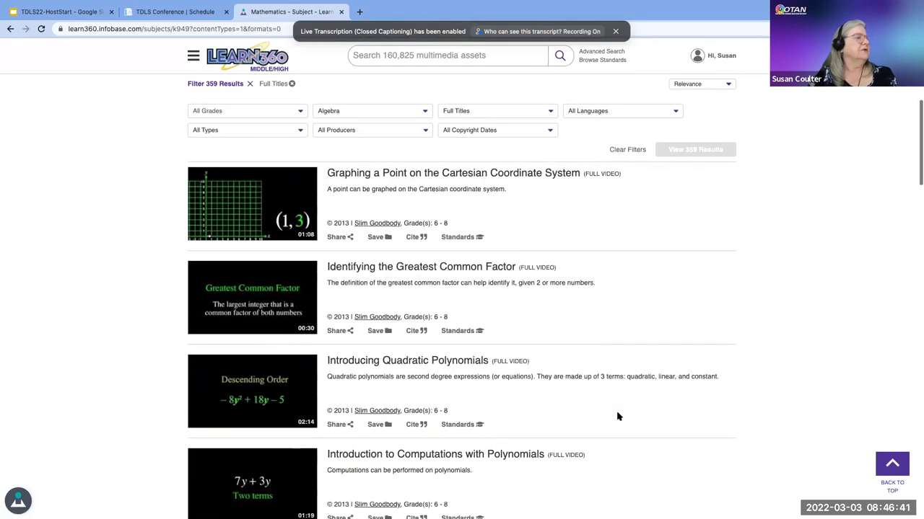
pyautogui.scroll(-2, 617, 417)
pyautogui.scroll(5, 617, 417)
pyautogui.scroll(5, 617, 417)
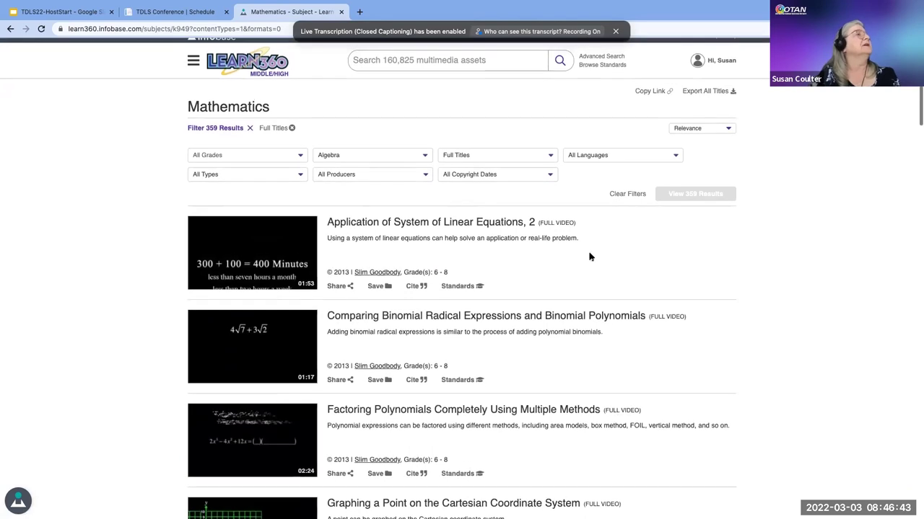
pyautogui.click(469, 223)
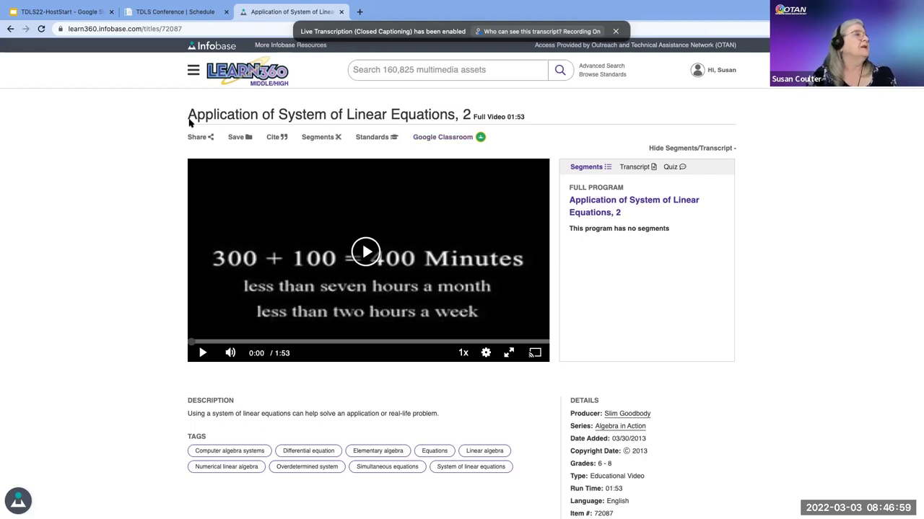
pyautogui.click(205, 138)
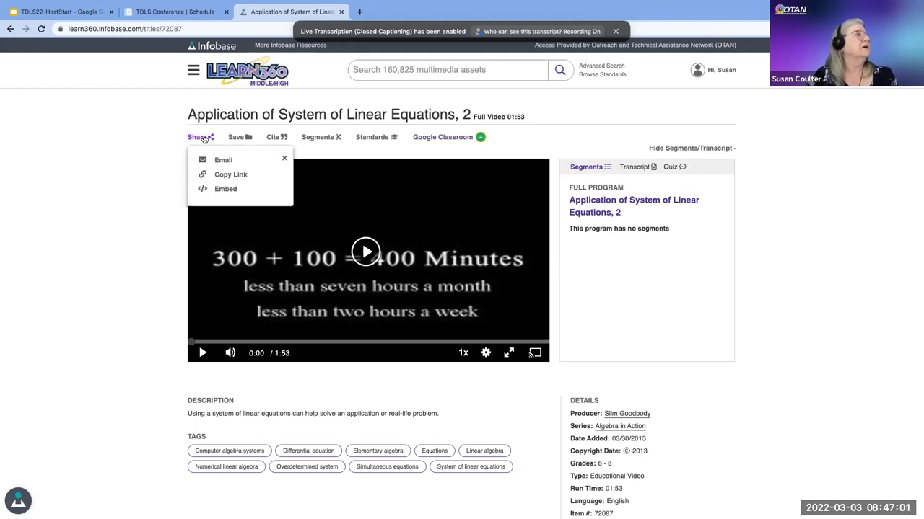
pyautogui.click(245, 137)
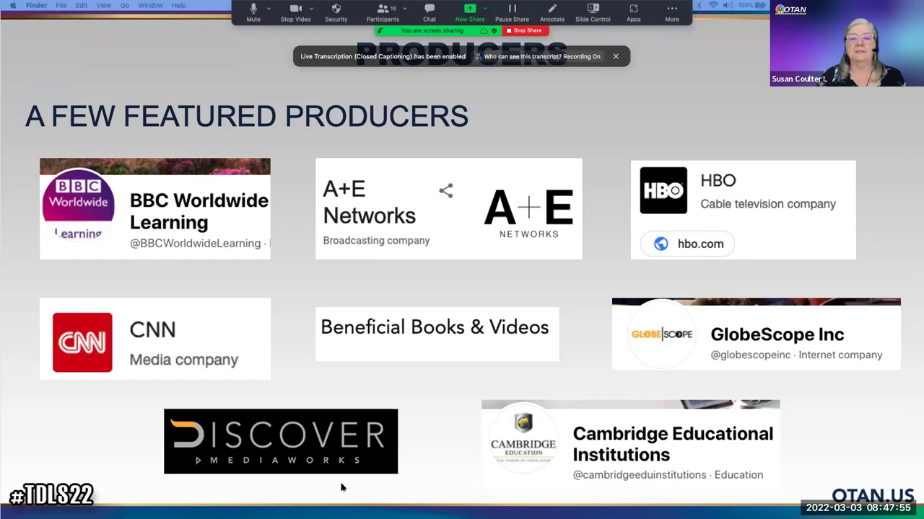
pyautogui.moveTo(339, 507)
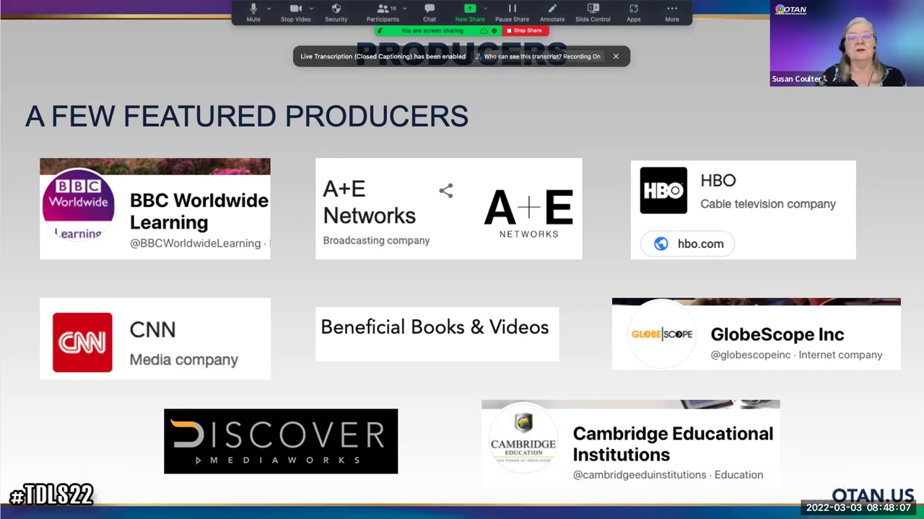
pyautogui.press('Right')
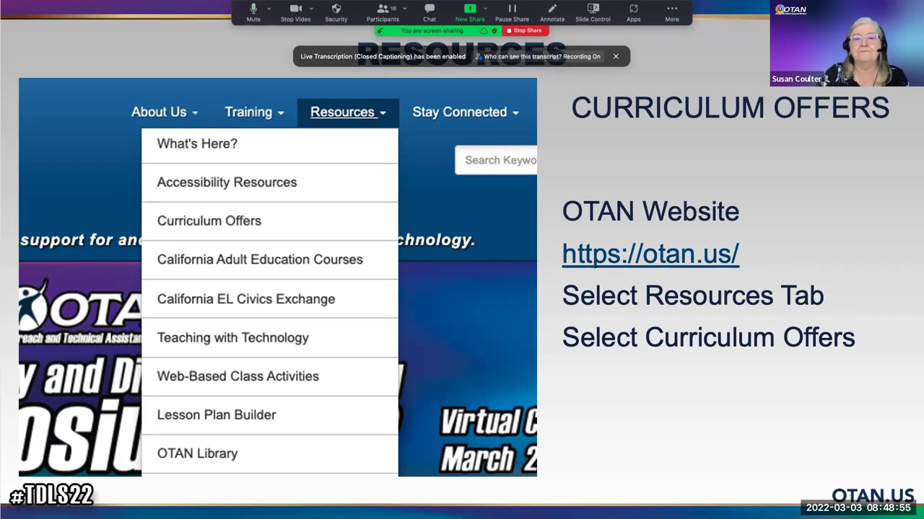
pyautogui.press('Right')
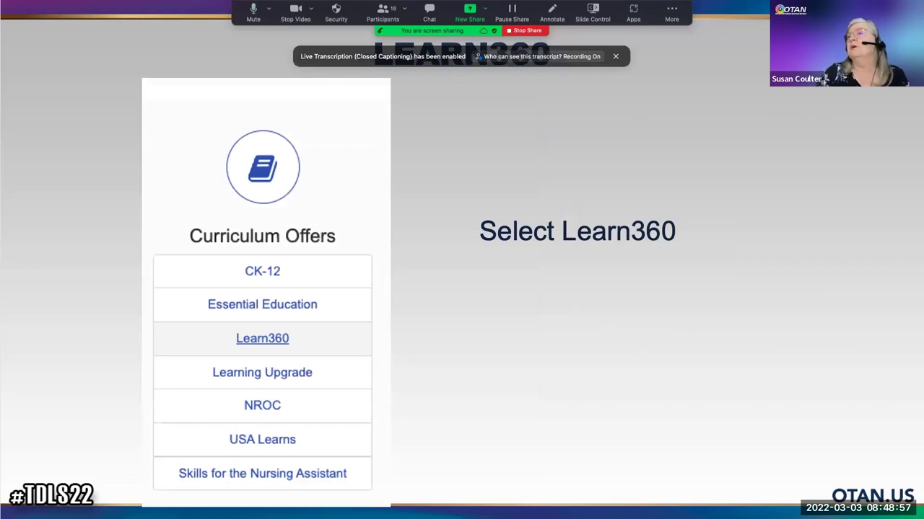
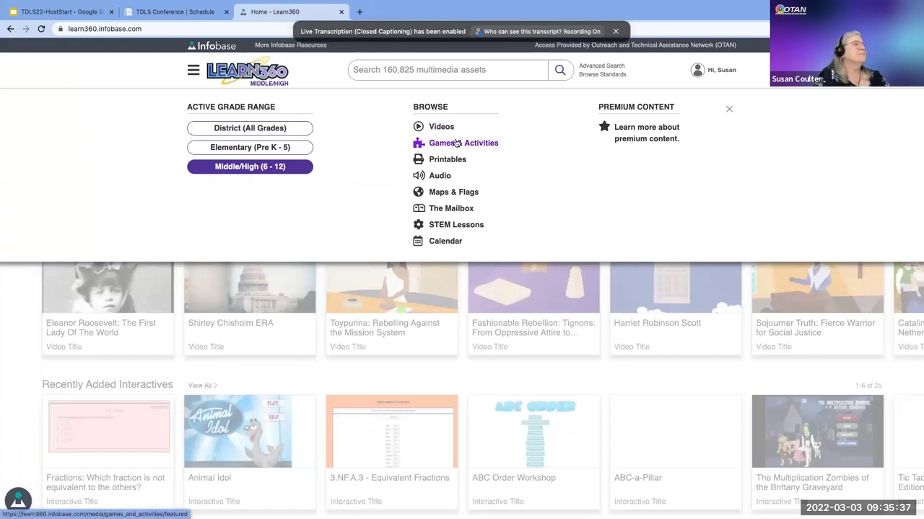
# Open the math lessons in the STEM Lessons collection and look through the Intermediate and Advanced topic lists
pyautogui.click(452, 224)
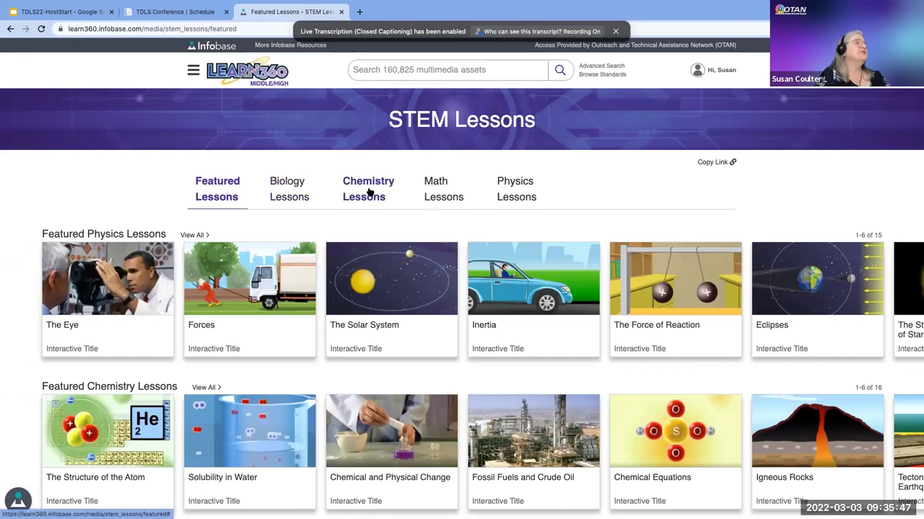
pyautogui.click(448, 180)
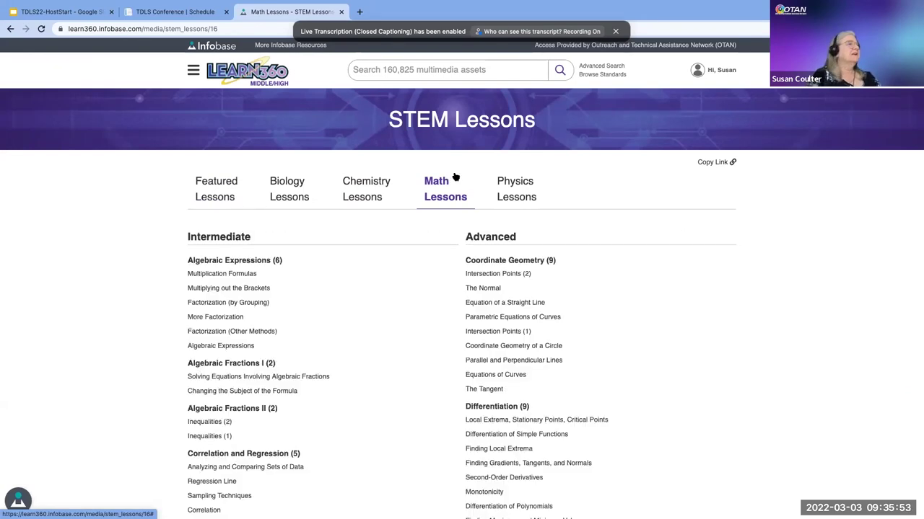
pyautogui.scroll(-3, 644, 289)
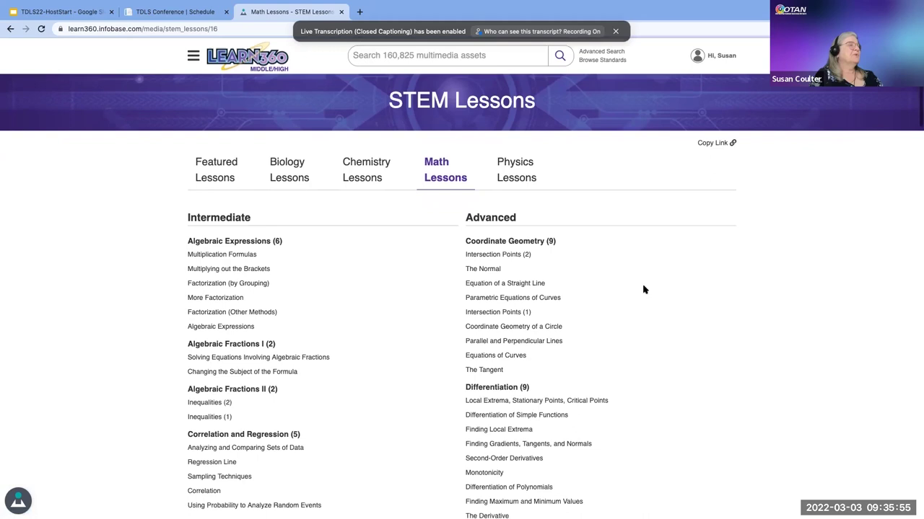
pyautogui.scroll(-1, 644, 289)
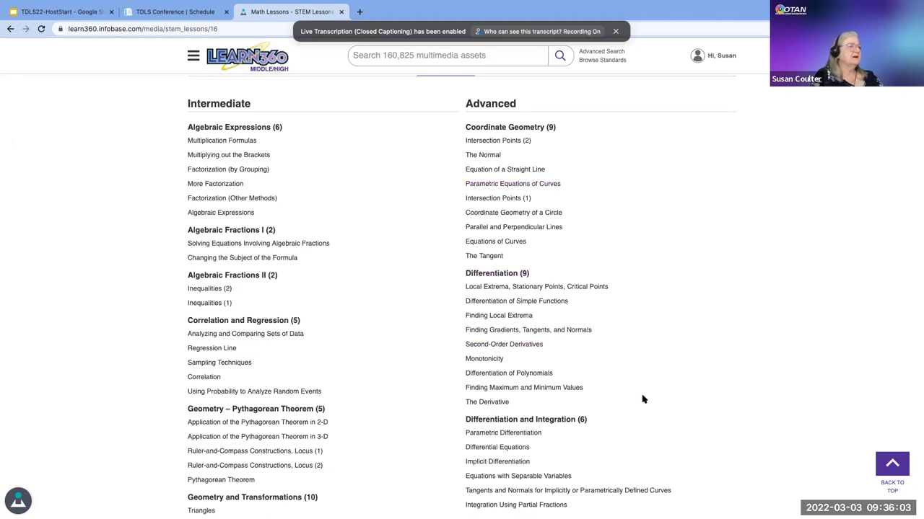
pyautogui.scroll(-4, 643, 399)
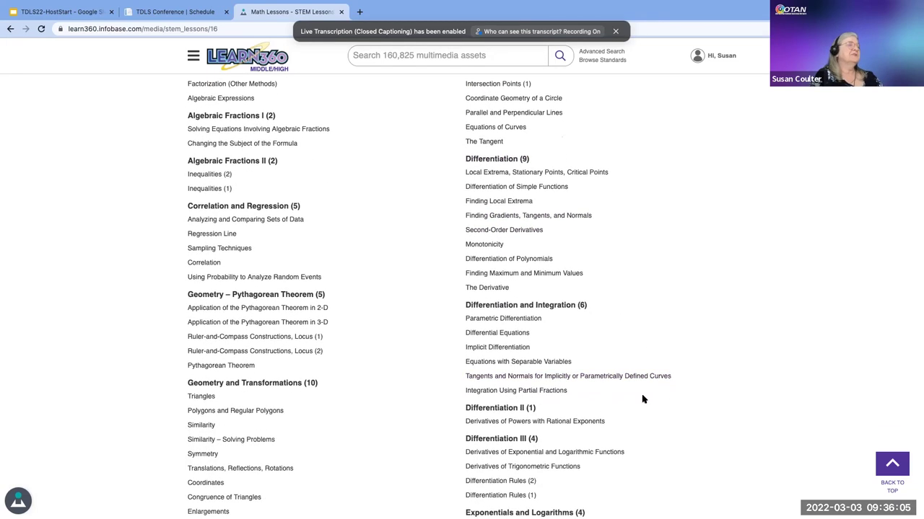
pyautogui.scroll(-3, 643, 399)
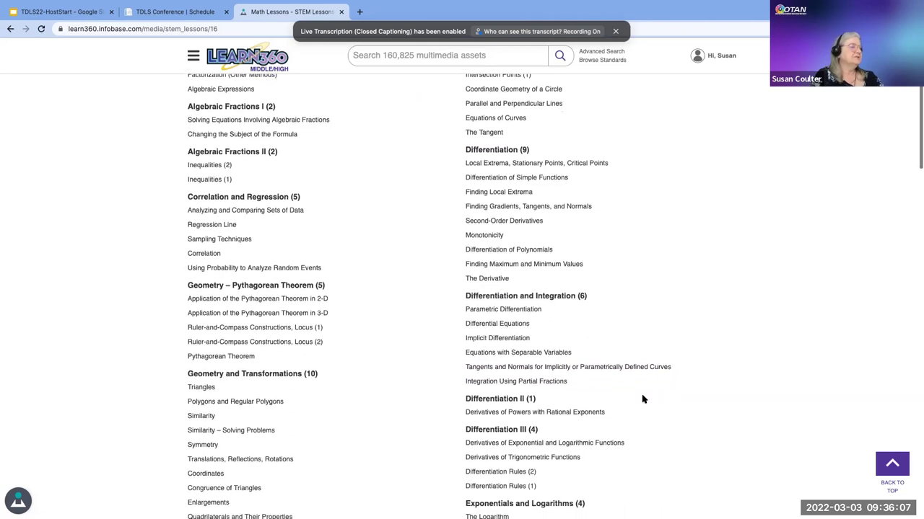
pyautogui.scroll(-1, 643, 399)
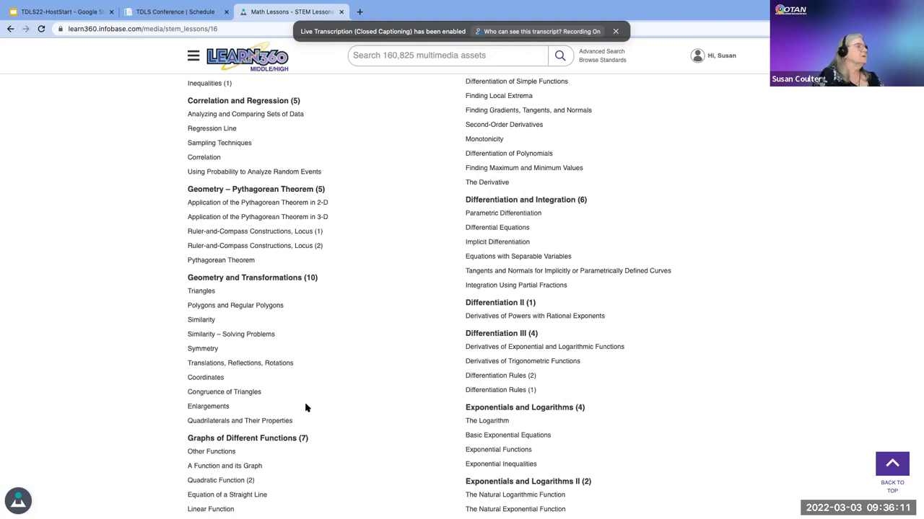
pyautogui.scroll(-3, 274, 472)
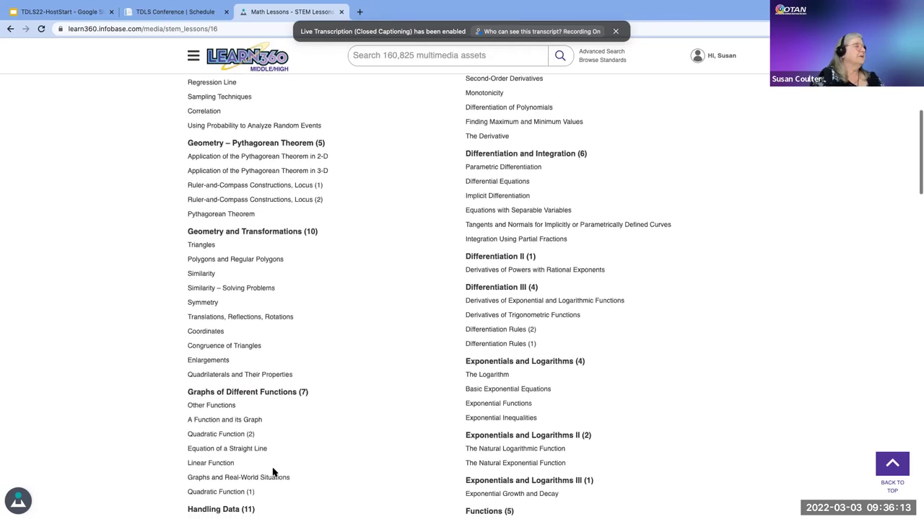
pyautogui.scroll(2, 273, 473)
pyautogui.scroll(4, 274, 473)
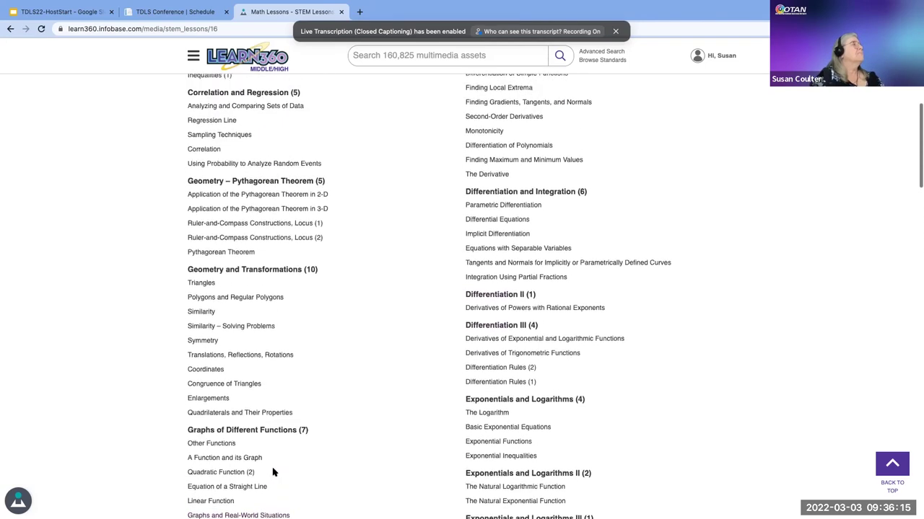
pyautogui.scroll(4, 274, 473)
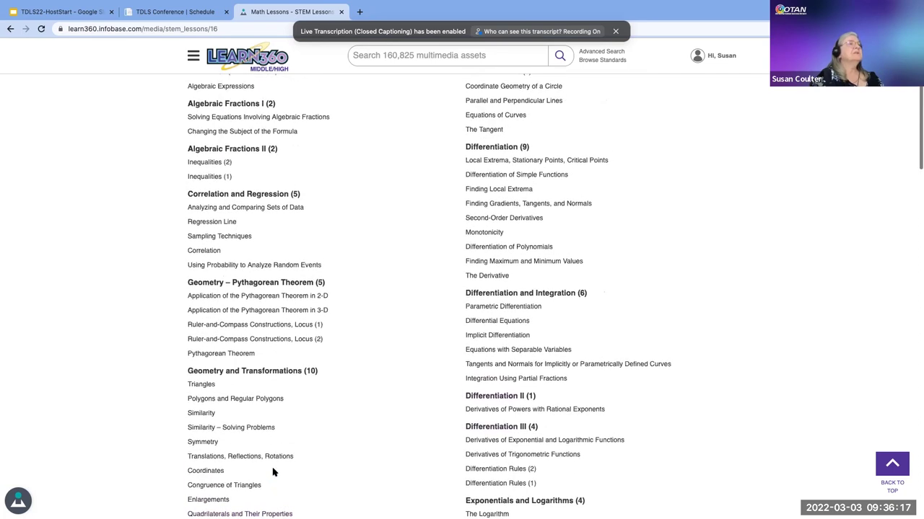
pyautogui.scroll(3, 273, 473)
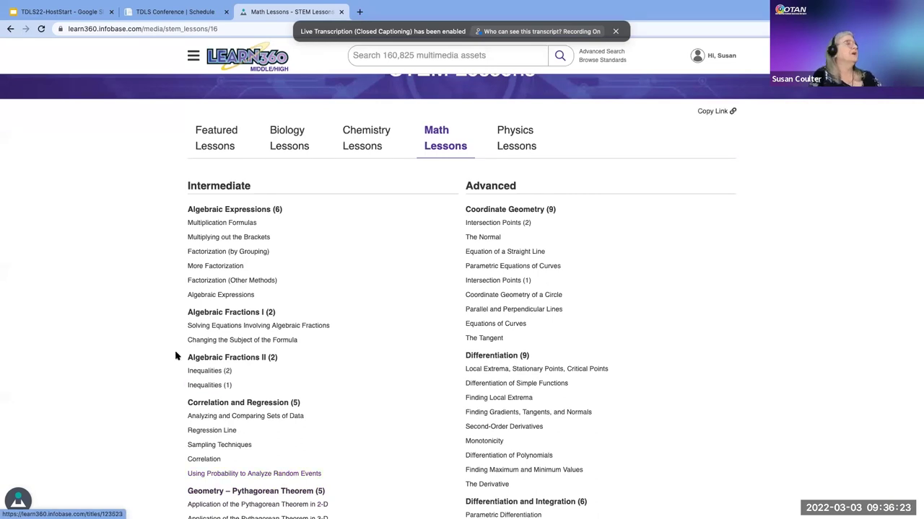
# Return to the featured STEM lessons, look through the physics, chemistry and math rows, and go back to the page's beginning
pyautogui.click(214, 144)
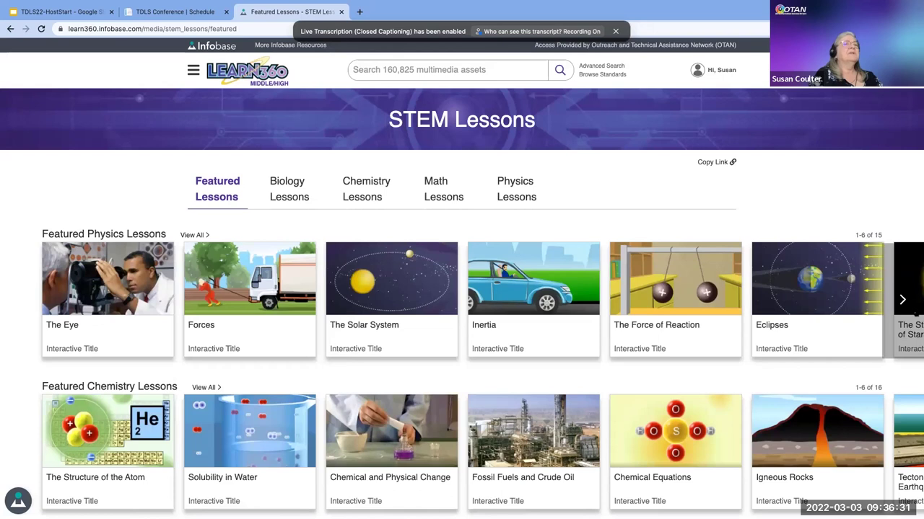
pyautogui.click(903, 301)
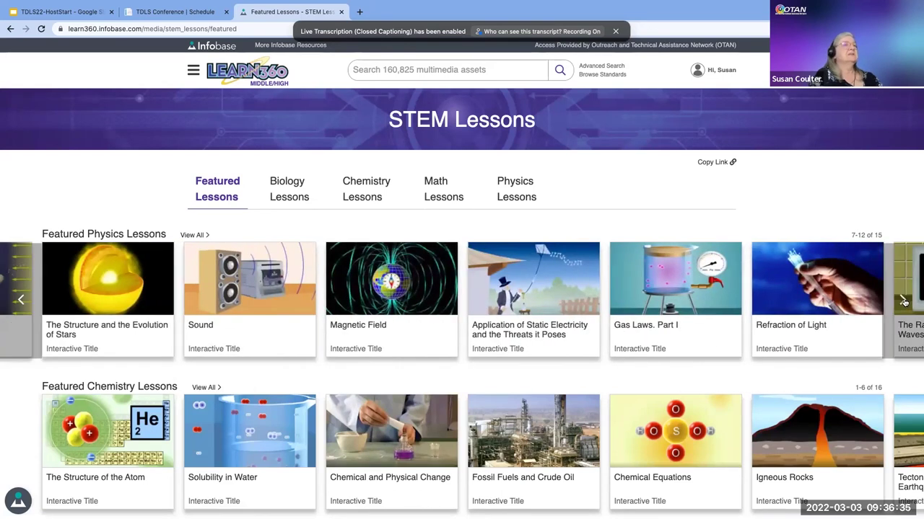
pyautogui.click(902, 300)
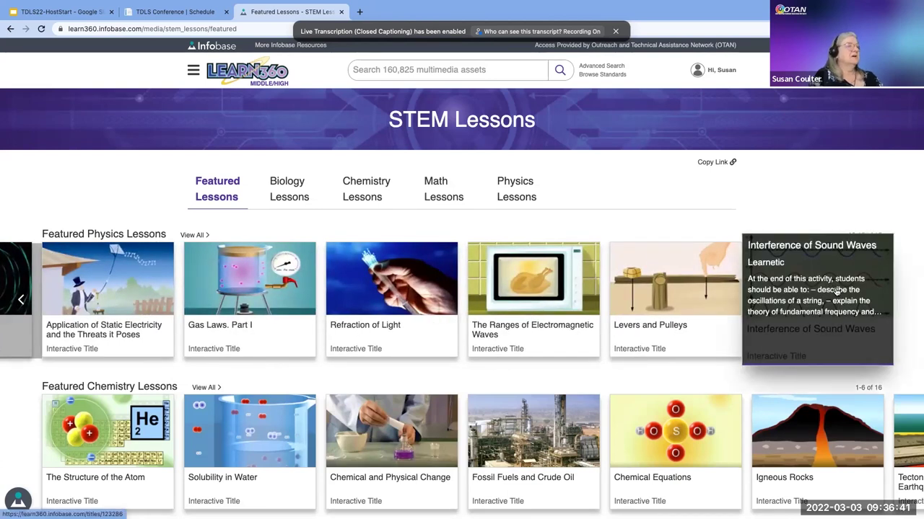
pyautogui.scroll(-3, 866, 425)
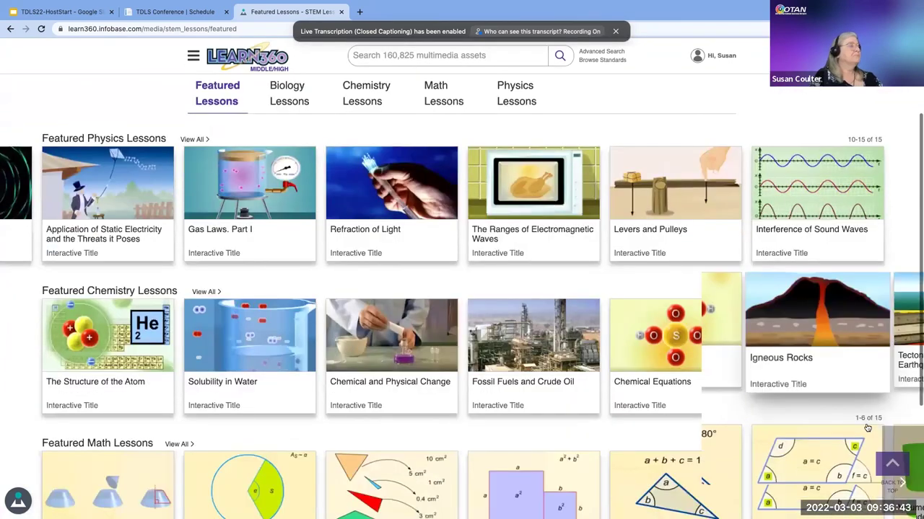
pyautogui.scroll(-3, 867, 428)
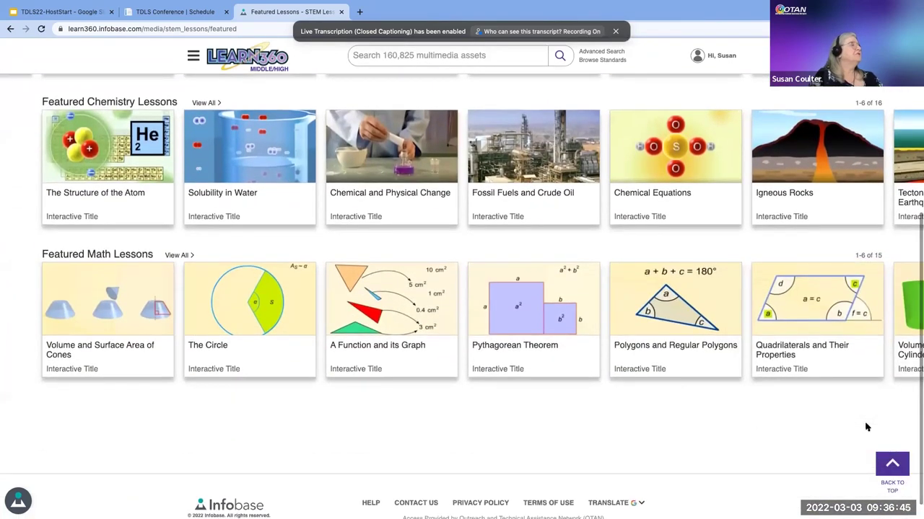
pyautogui.moveTo(425, 365)
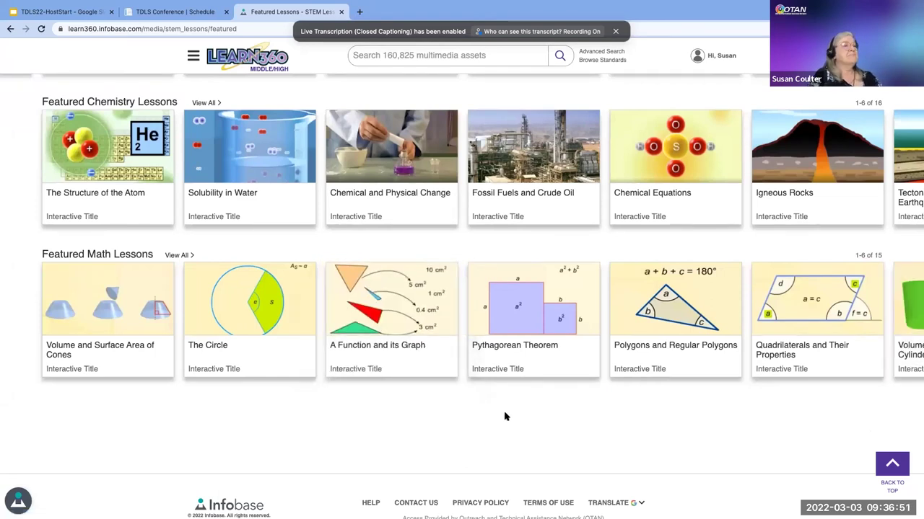
pyautogui.moveTo(653, 382)
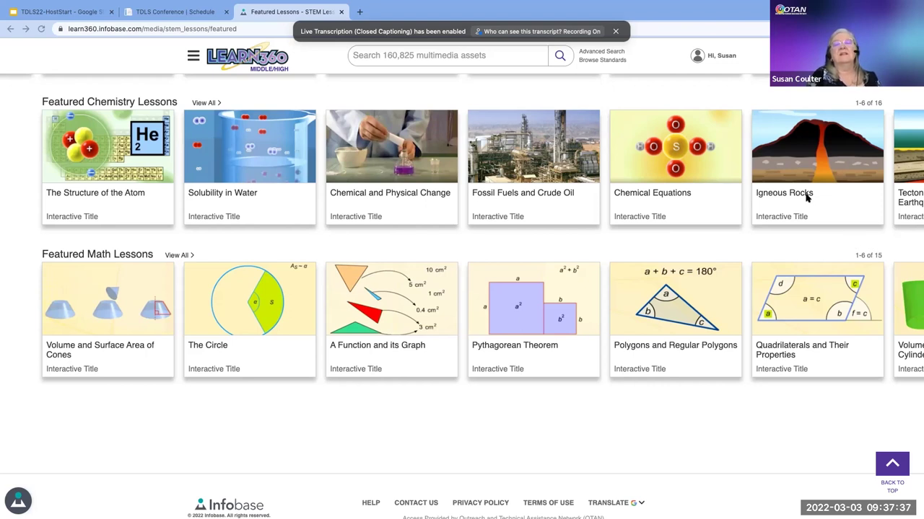
pyautogui.scroll(3, 806, 197)
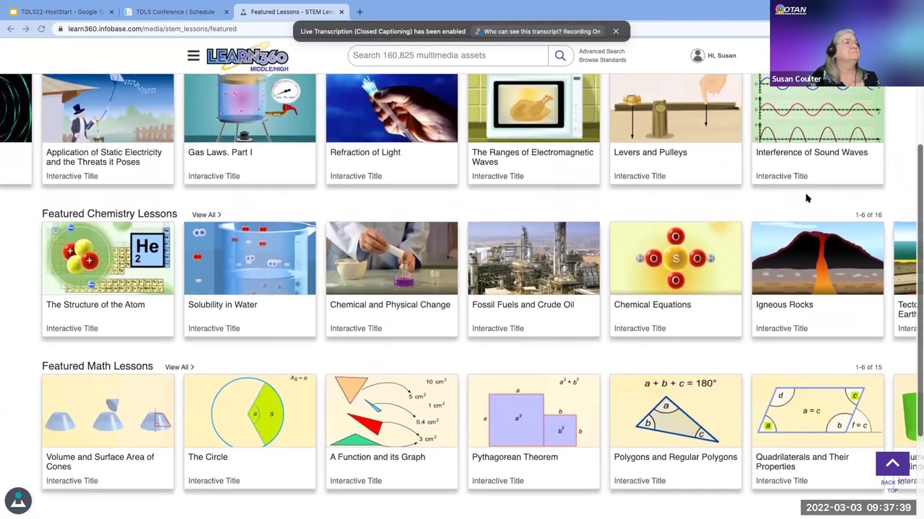
pyautogui.scroll(1, 806, 197)
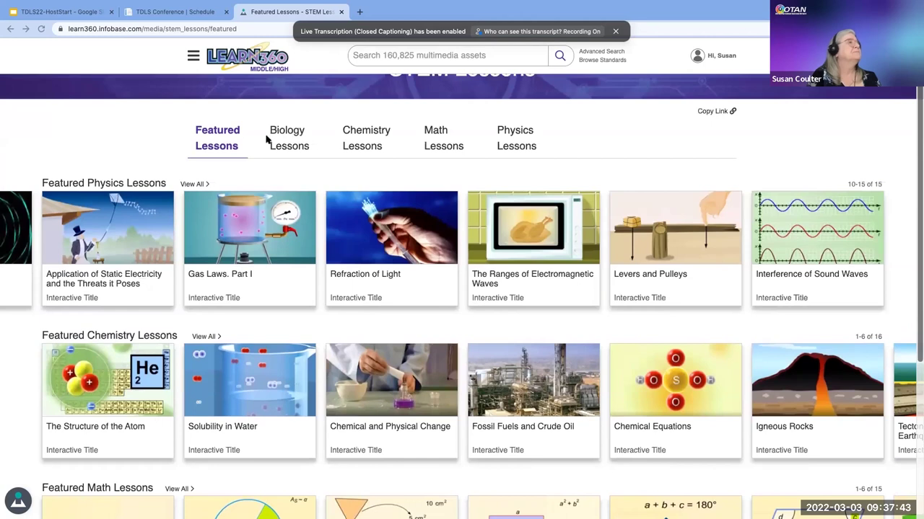
pyautogui.scroll(2, 267, 139)
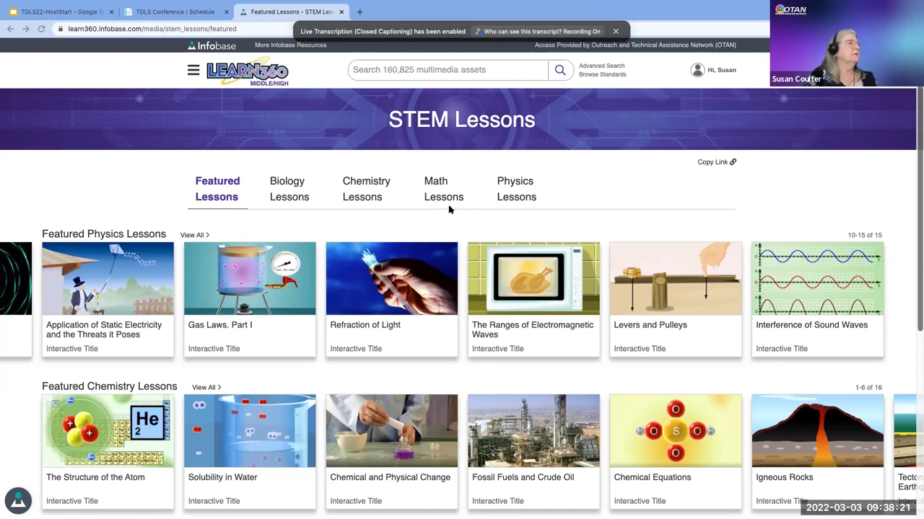
# Switch to the Videos collection and open the featured career video "Registered Nurse—Career Q&A: Professional Advice and Insight"
pyautogui.click(193, 70)
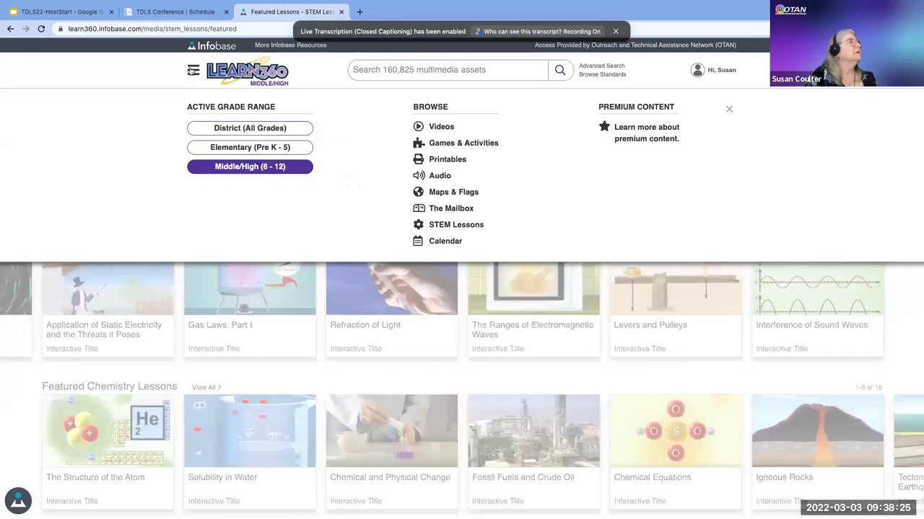
pyautogui.click(442, 127)
pyautogui.moveTo(339, 265)
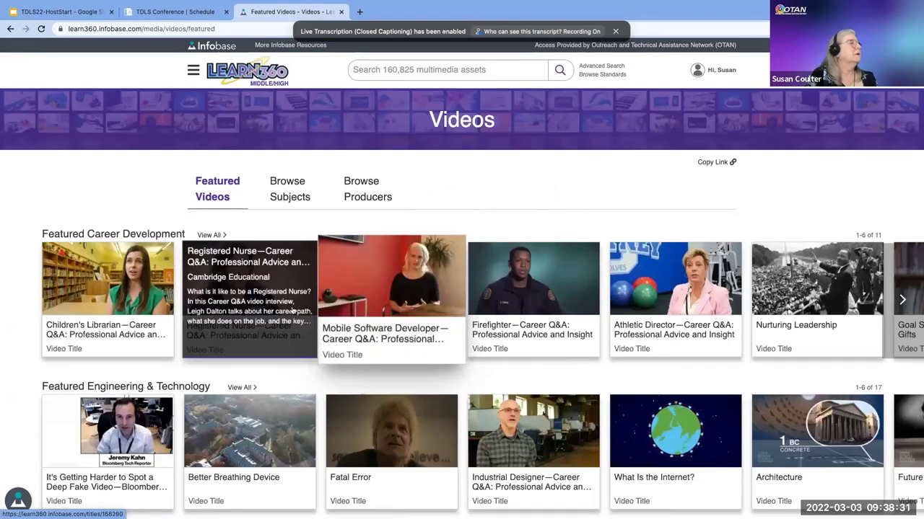
pyautogui.moveTo(289, 444)
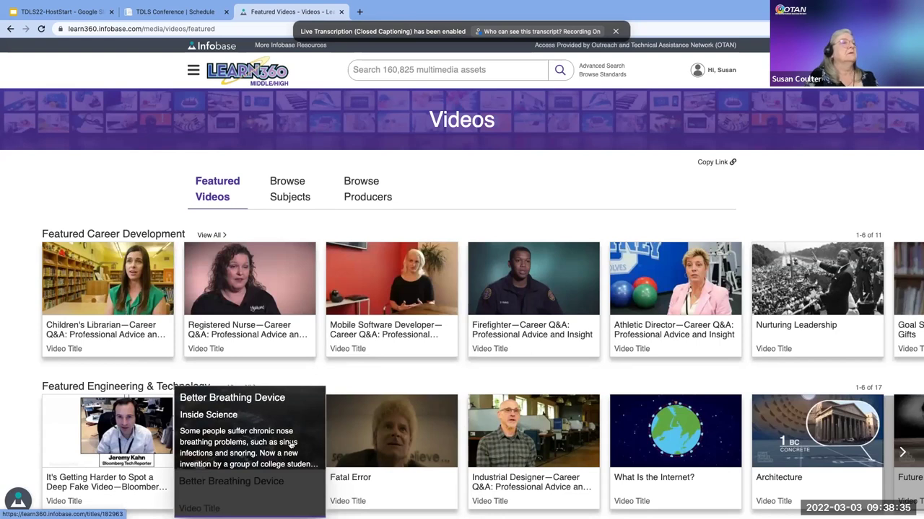
pyautogui.moveTo(275, 305)
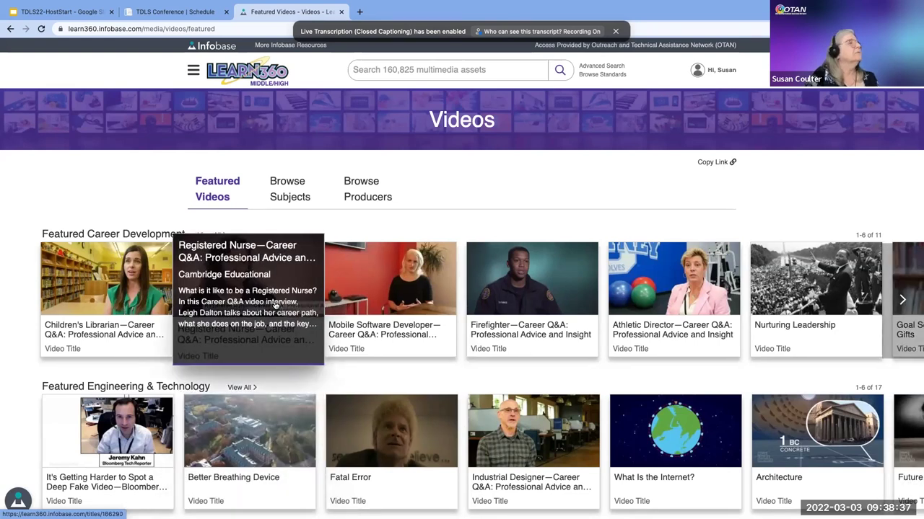
pyautogui.click(287, 265)
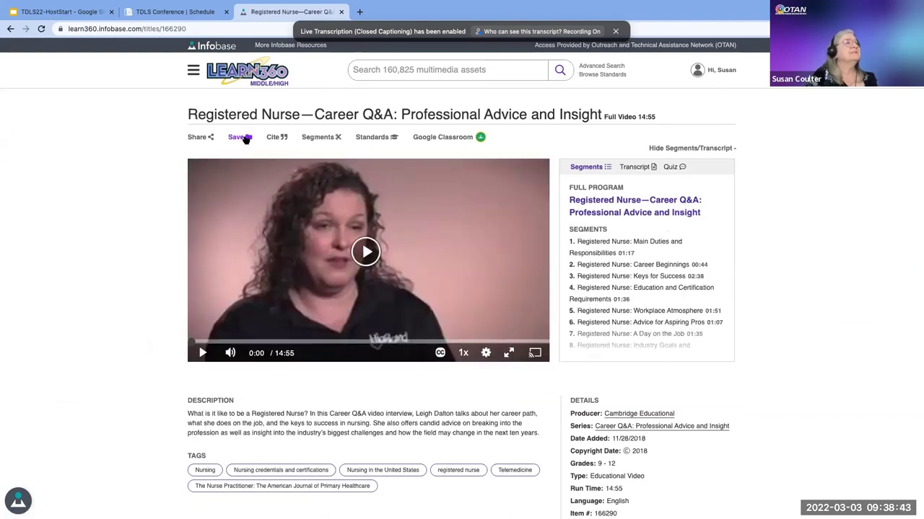
# Show the video's saving options, share it to Google Classroom, and return to the video's page
pyautogui.click(249, 139)
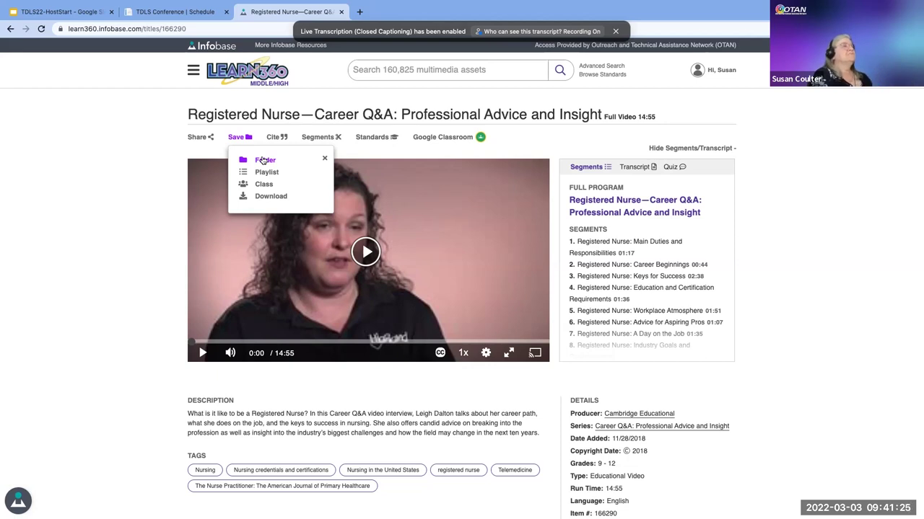
pyautogui.click(456, 138)
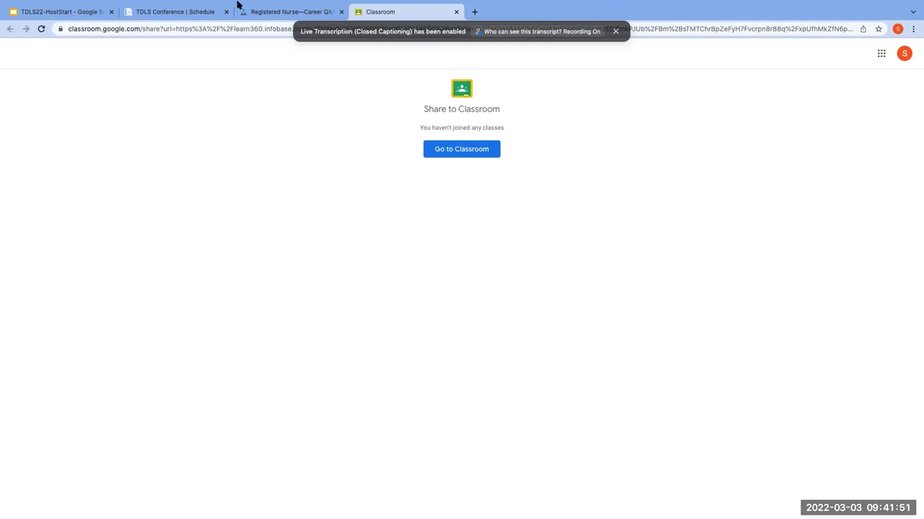
pyautogui.click(277, 12)
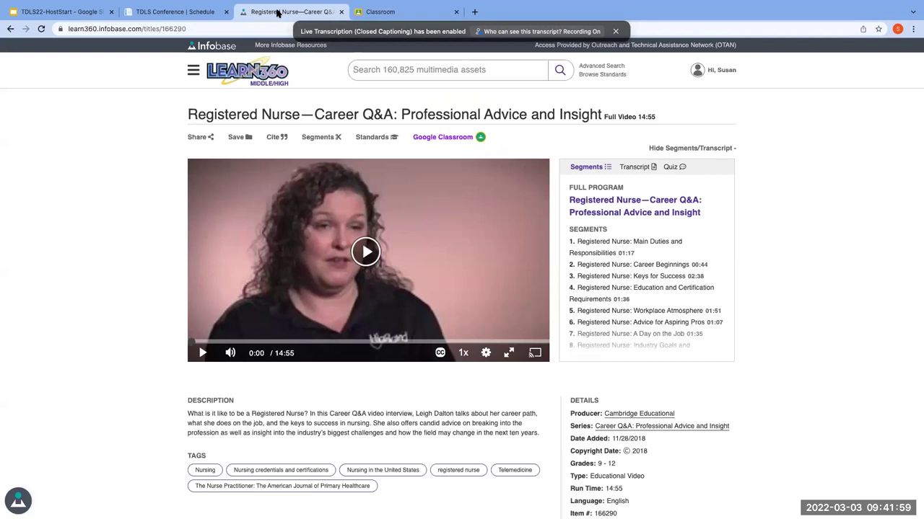
pyautogui.moveTo(472, 10)
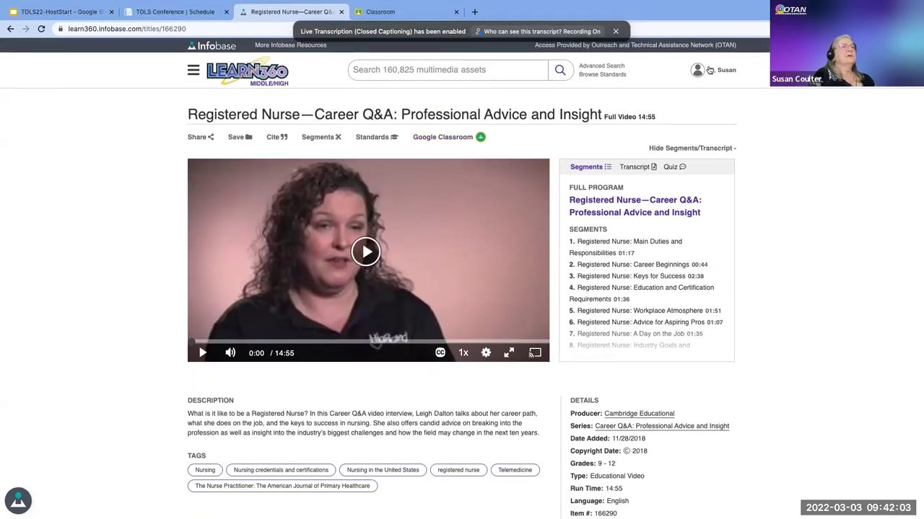
# Open the account's My Content page and briefly show the account options
pyautogui.click(709, 70)
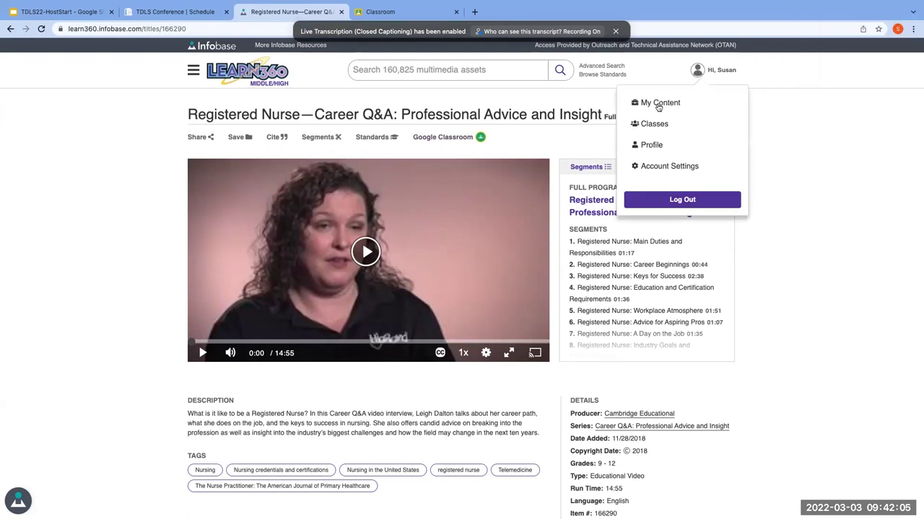
pyautogui.click(658, 106)
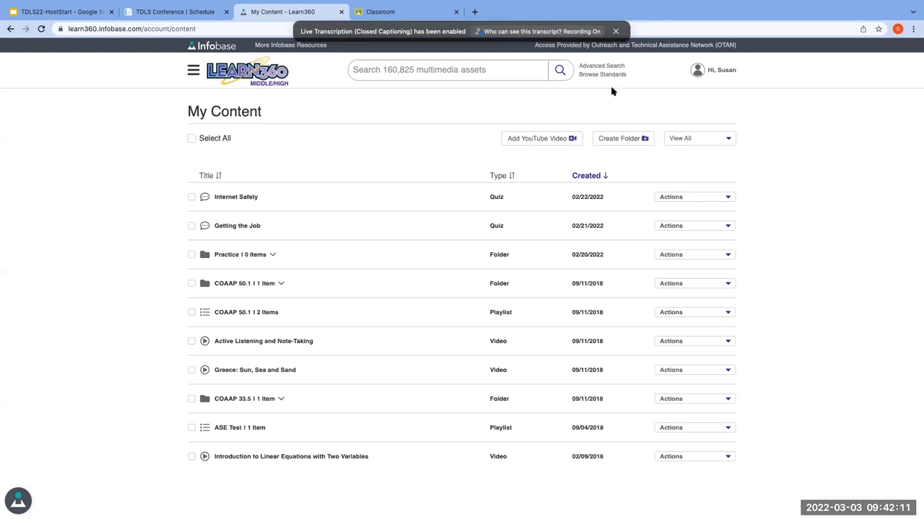
pyautogui.click(719, 70)
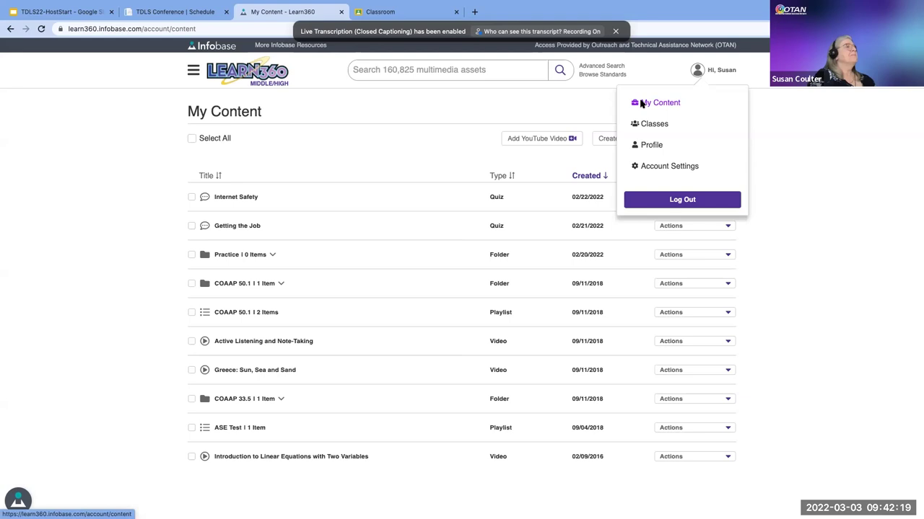
pyautogui.click(379, 323)
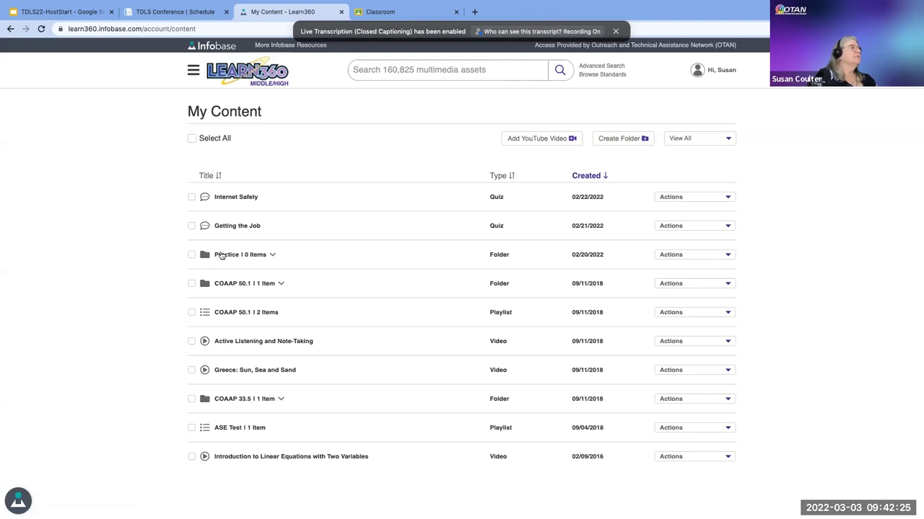
# Create a new folder named "Practice" in My Content
pyautogui.click(622, 139)
pyautogui.click(373, 268)
pyautogui.click(373, 269)
pyautogui.write('PrCTICE')
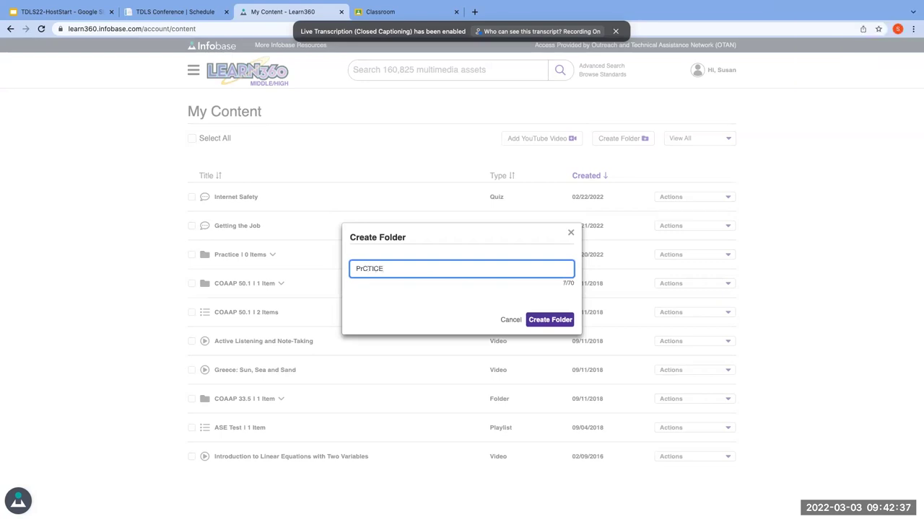
pyautogui.moveTo(383, 269); pyautogui.dragTo(362, 268)
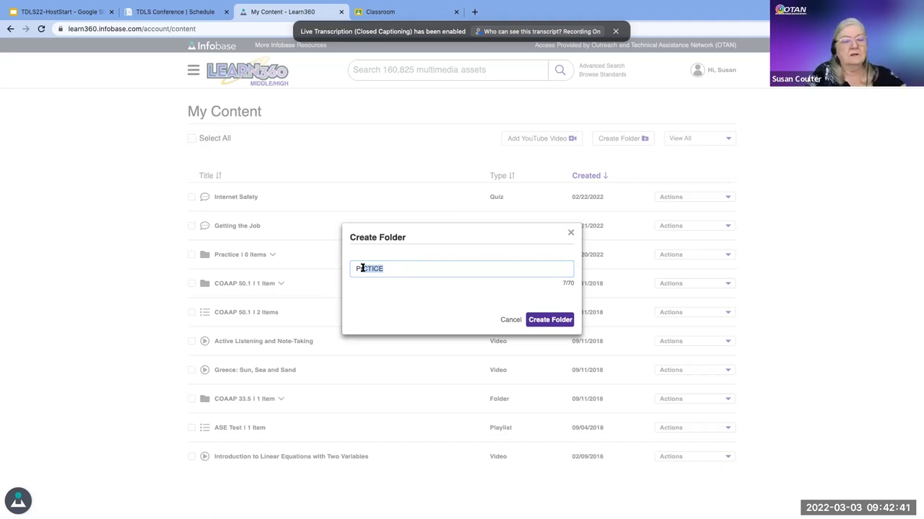
pyautogui.write('ractice')
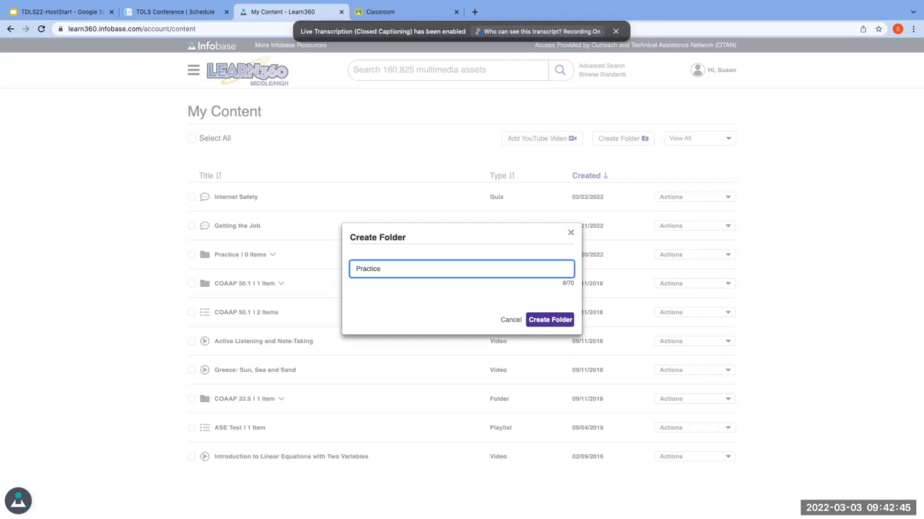
pyautogui.click(552, 320)
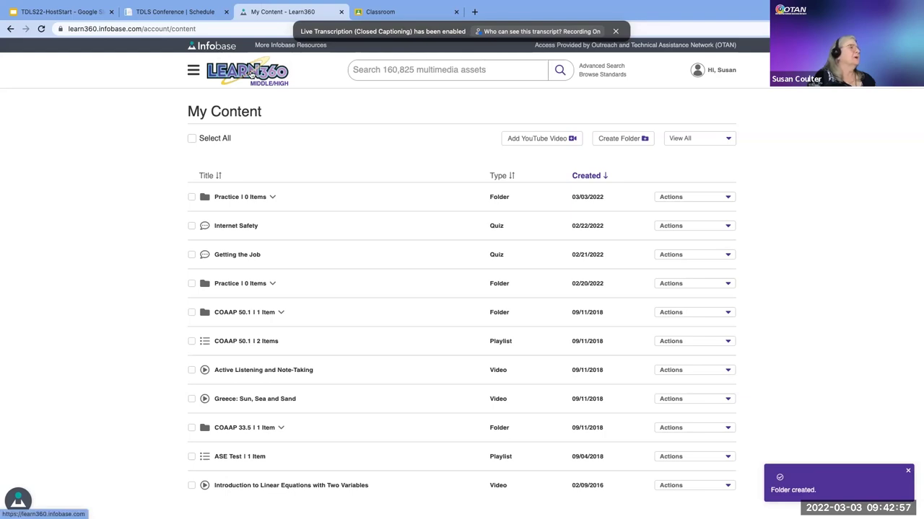
# Return to the Learn360 home page and open the video "Shirley Chisholm ERA" from the Women's History Month row
pyautogui.click(251, 73)
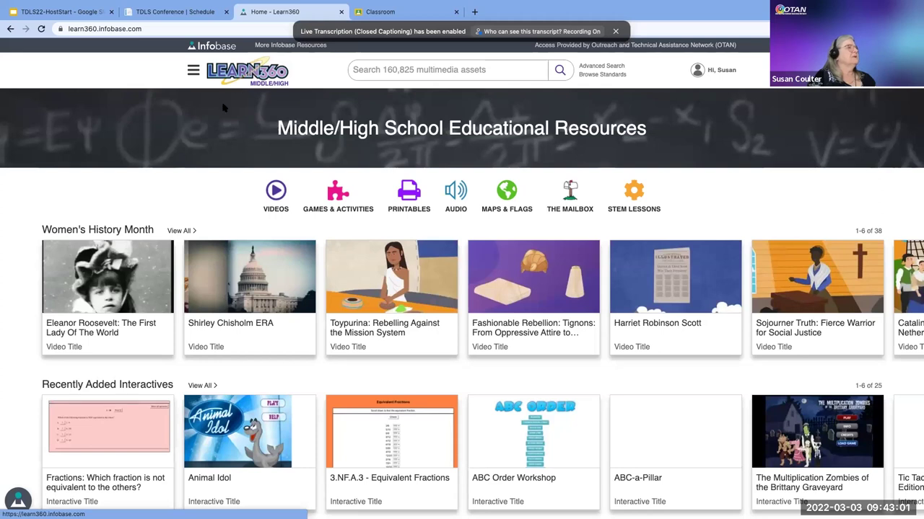
pyautogui.moveTo(268, 300)
pyautogui.click(247, 277)
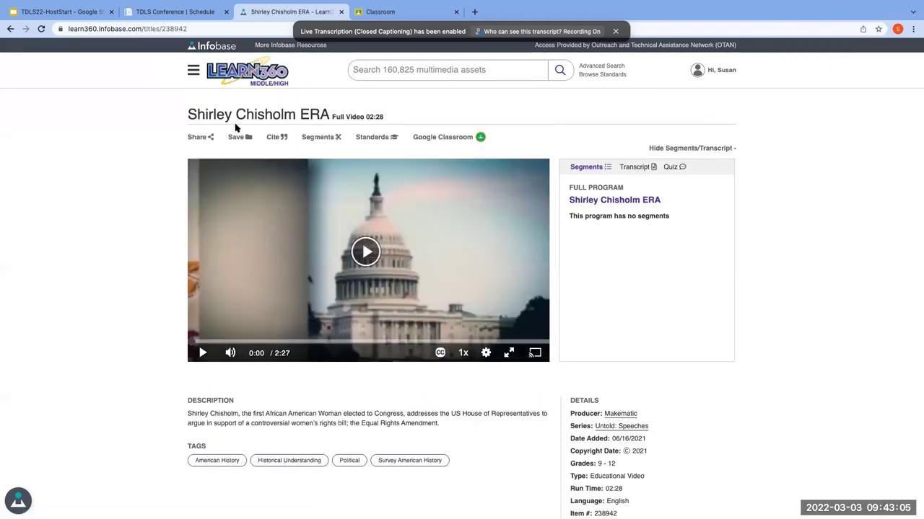
# Show the video's save-to-folder options, including creating a new folder, and open the list of existing folders
pyautogui.click(239, 138)
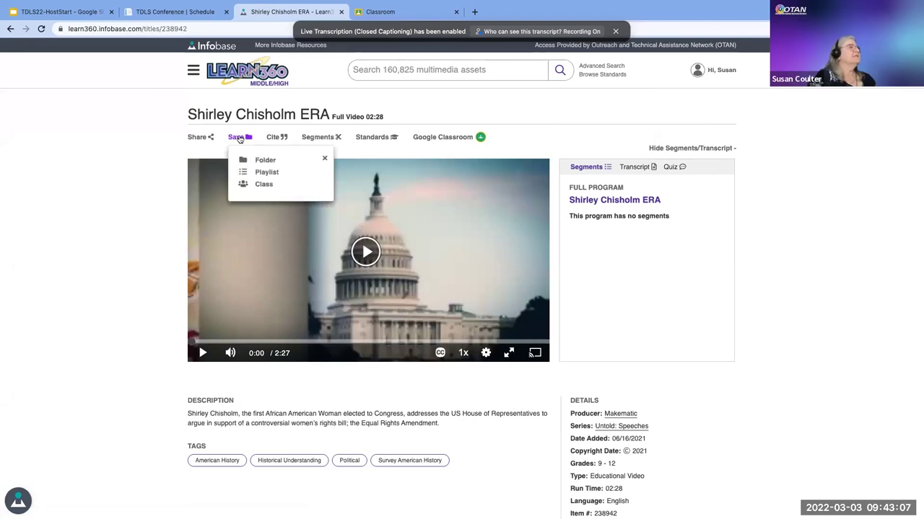
pyautogui.click(264, 160)
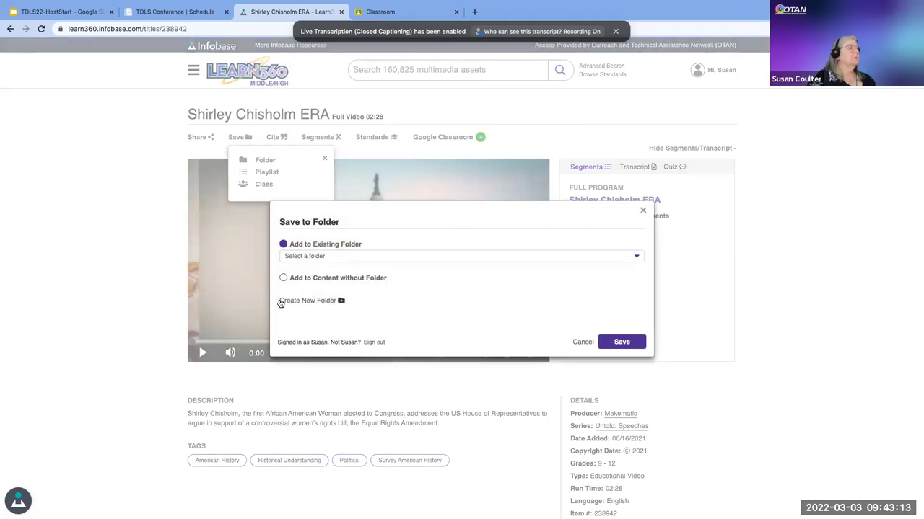
pyautogui.click(342, 301)
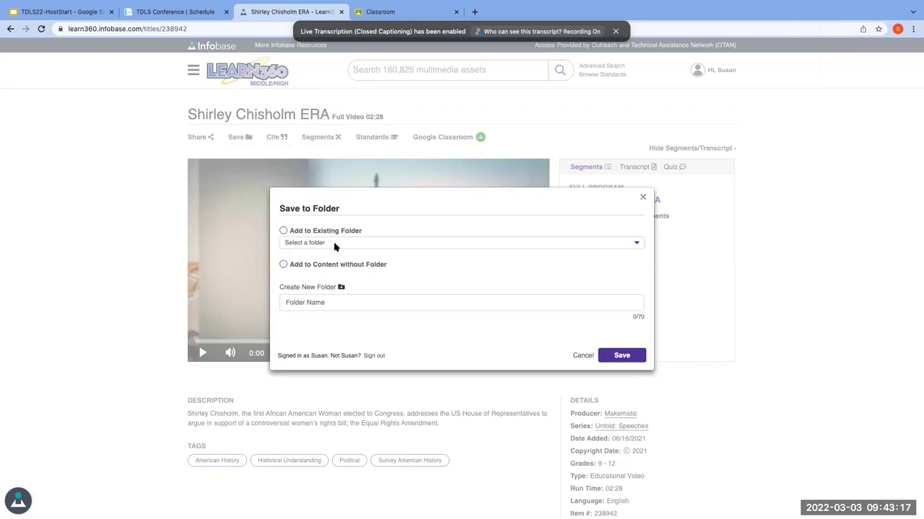
pyautogui.click(283, 231)
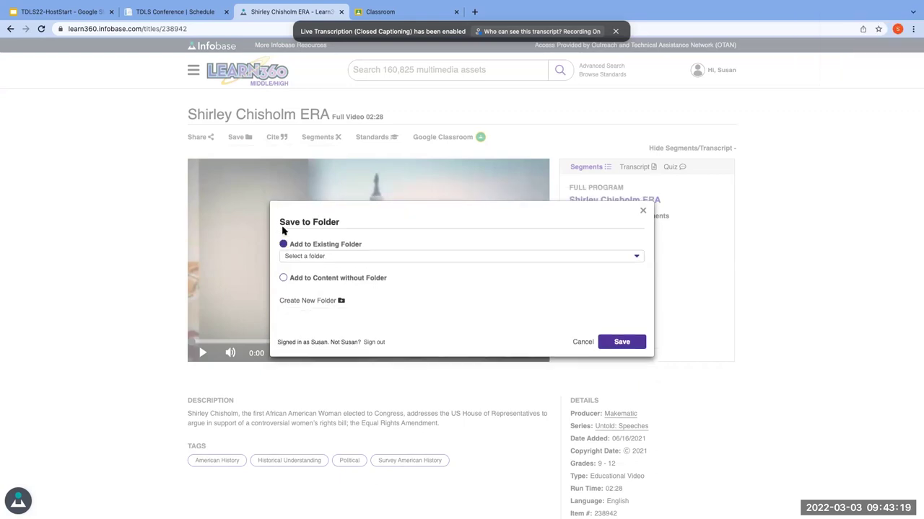
pyautogui.click(637, 259)
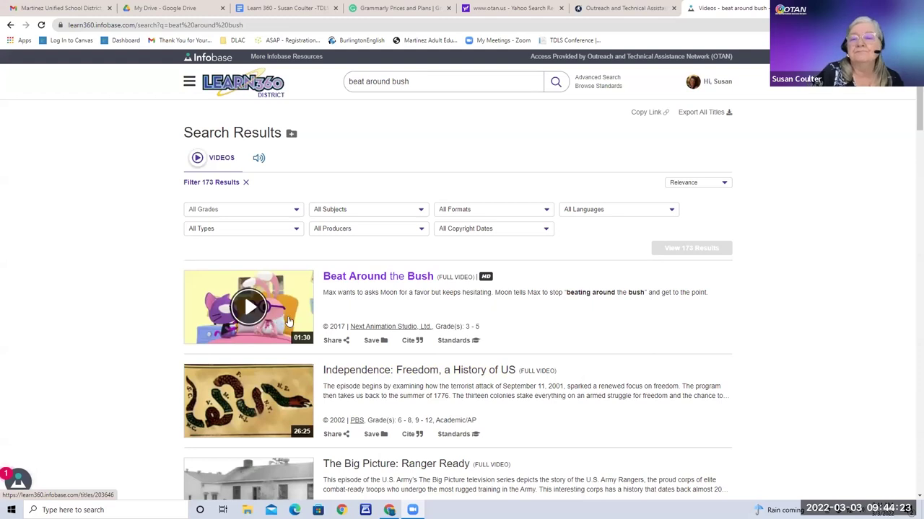
# Open the video "Beat Around the Bush" from the search results, check the existing folders for saving it, and dismiss the save dialog
pyautogui.click(280, 310)
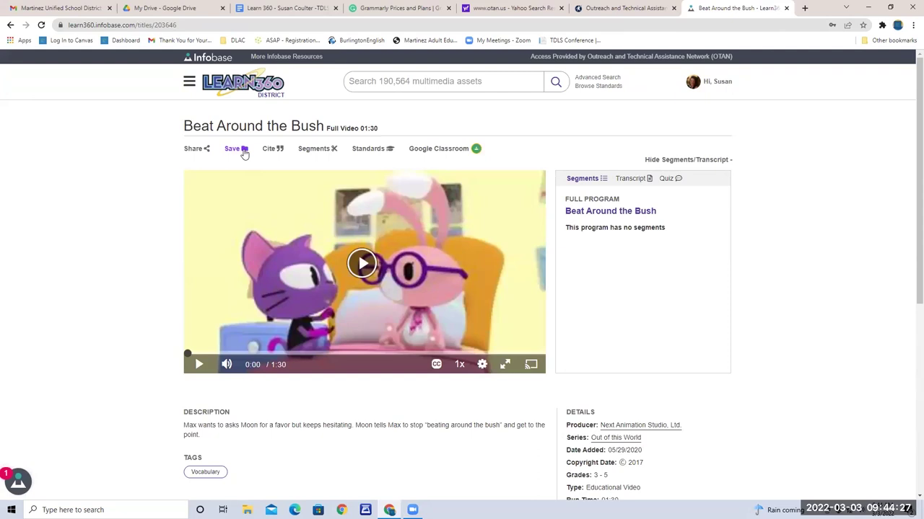
pyautogui.click(244, 154)
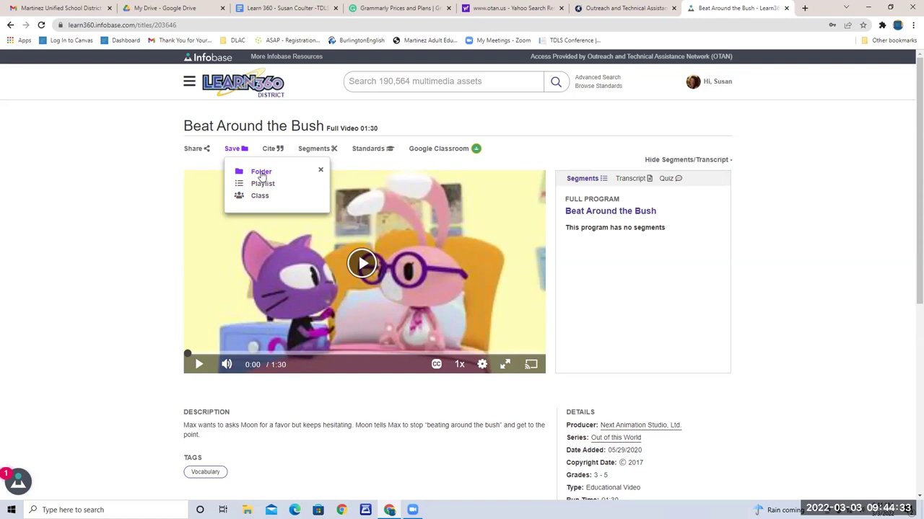
pyautogui.click(261, 173)
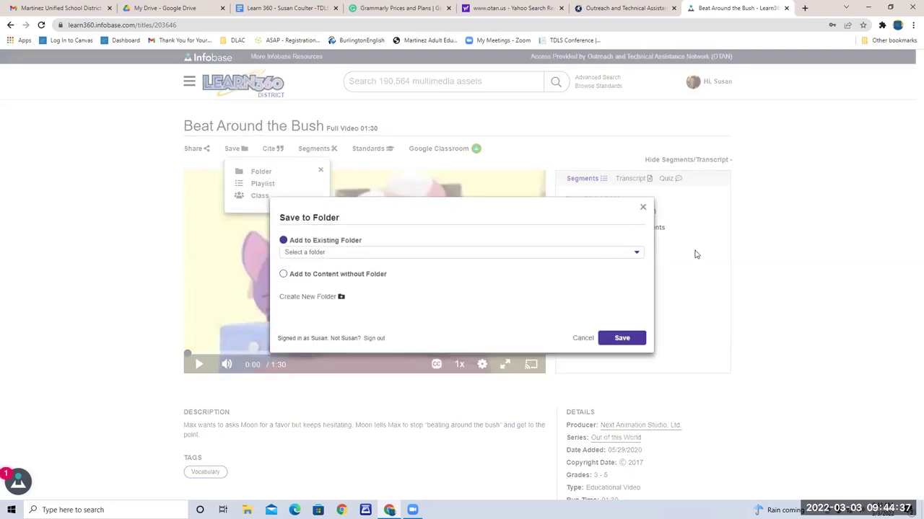
pyautogui.click(637, 254)
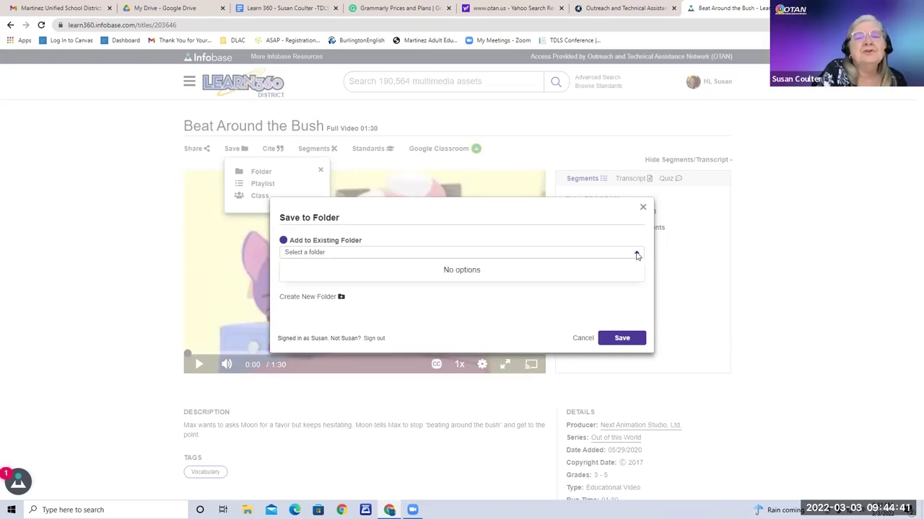
pyautogui.click(697, 281)
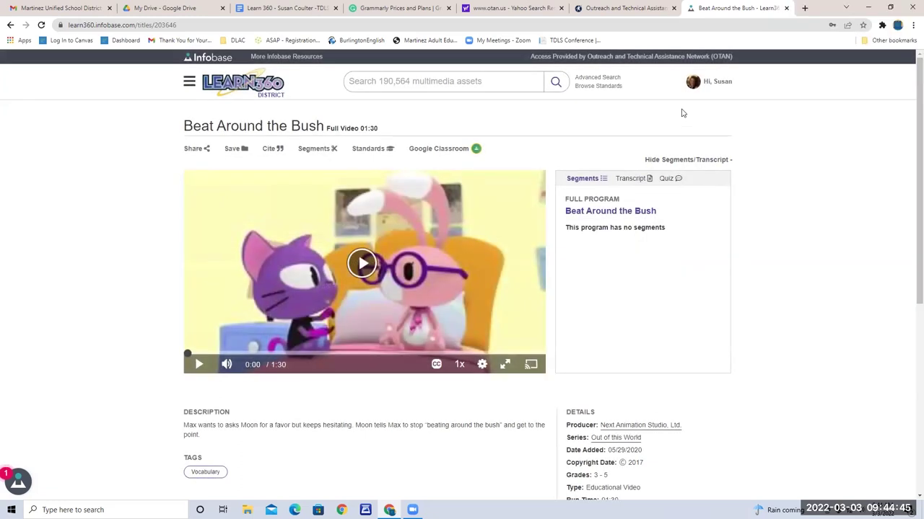
# Check the saved folders on the account's My Content page and reload the page
pyautogui.click(728, 84)
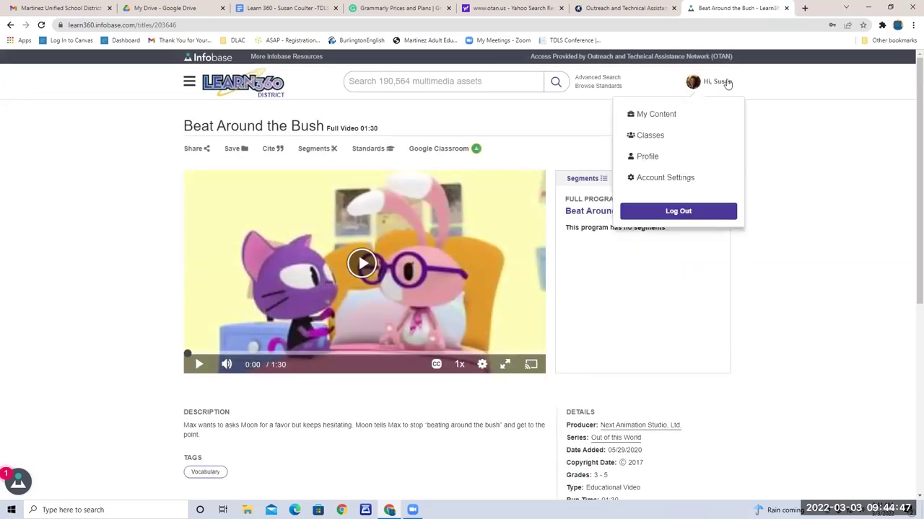
pyautogui.click(672, 114)
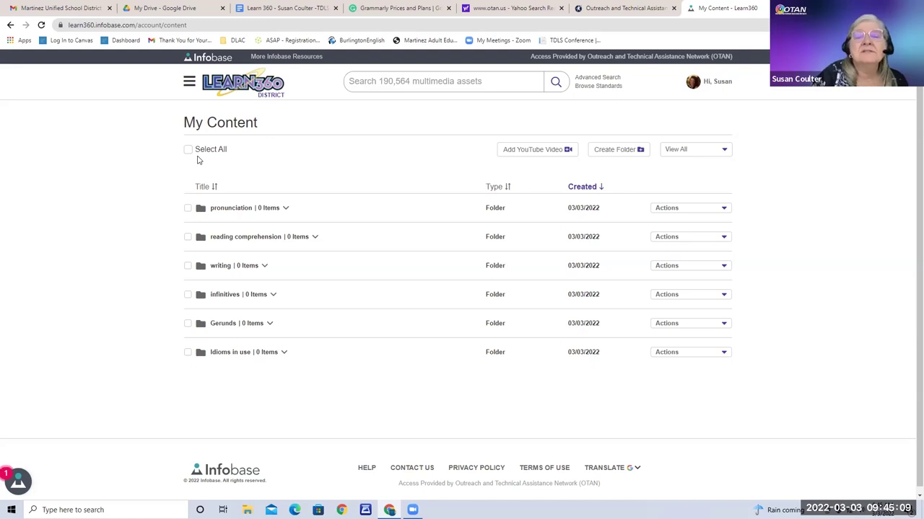
pyautogui.click(41, 25)
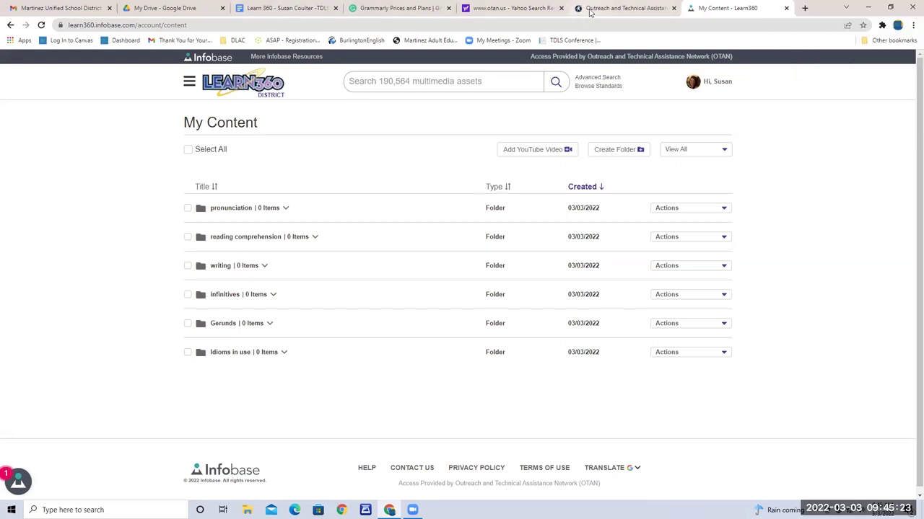
# Return to "Beat Around the Bush" and save the video to the content without a folder
pyautogui.click(10, 29)
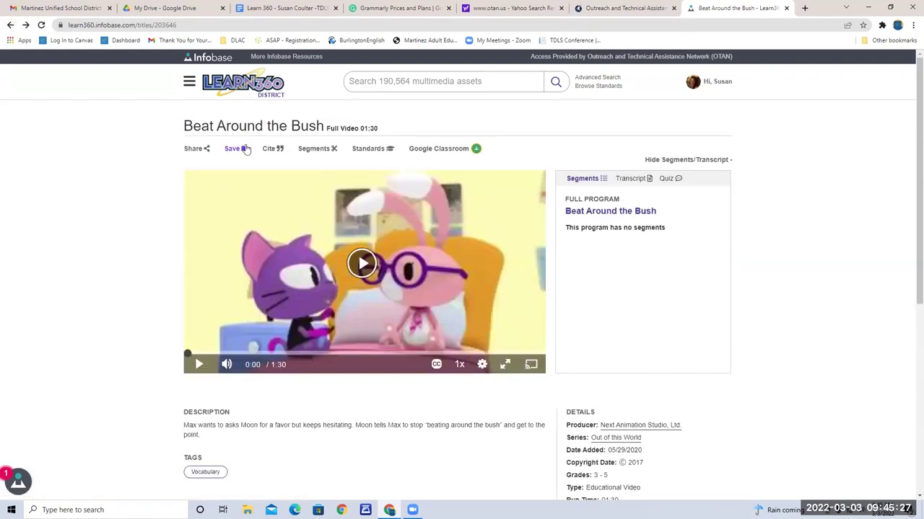
pyautogui.click(245, 149)
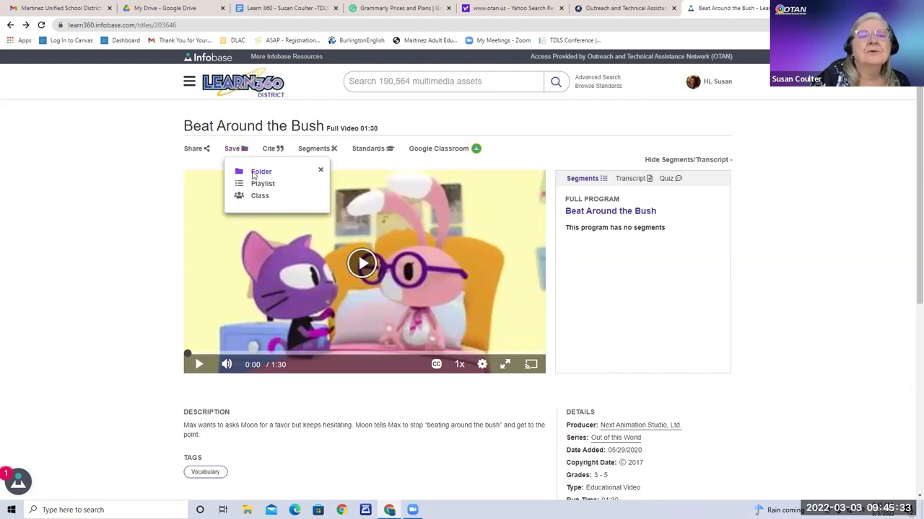
pyautogui.click(254, 173)
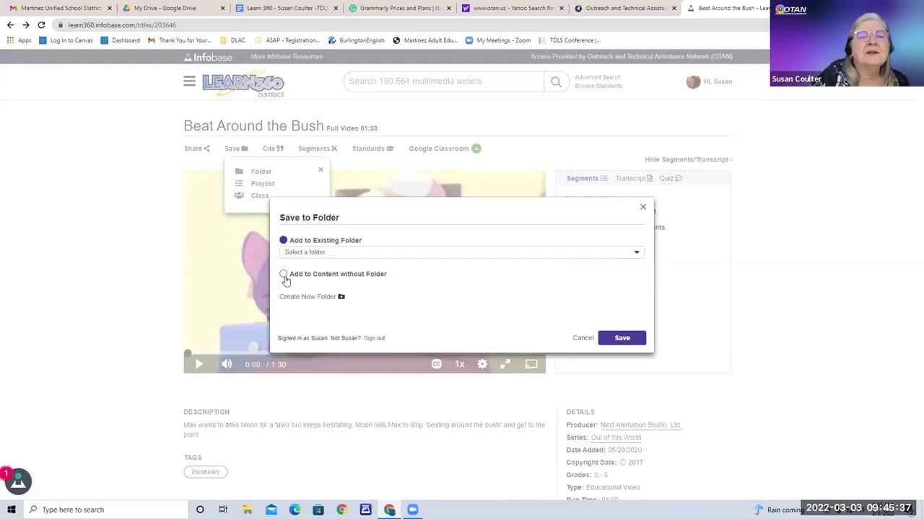
pyautogui.click(284, 277)
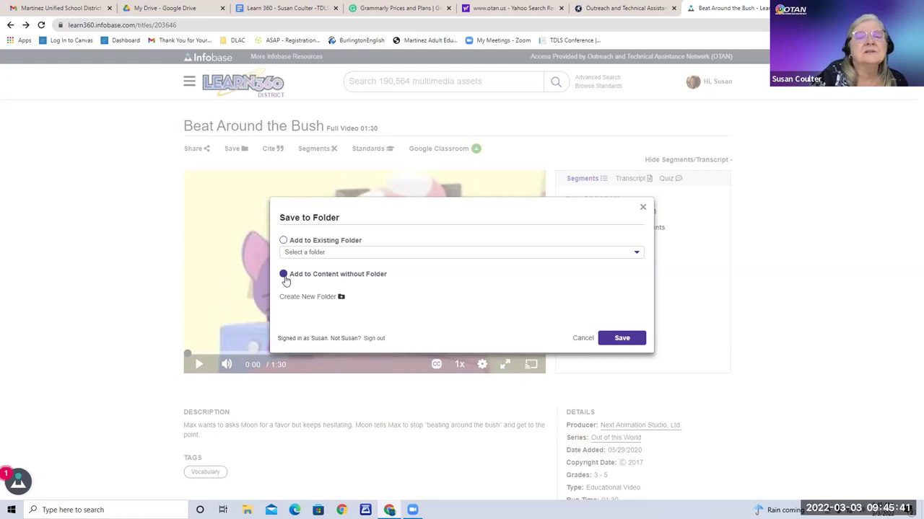
pyautogui.click(625, 339)
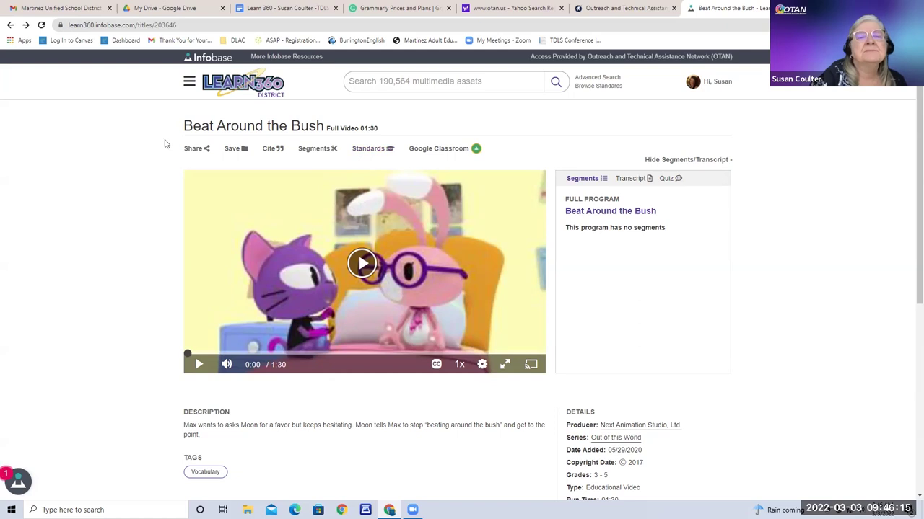
# Copy the embed code for "Beat Around the Bush" at the Medium (660px) video size
pyautogui.click(195, 150)
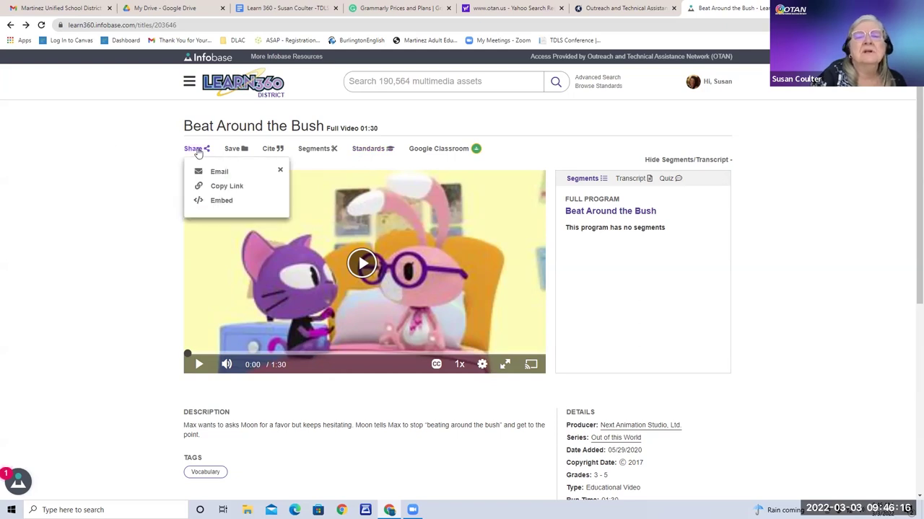
pyautogui.click(213, 205)
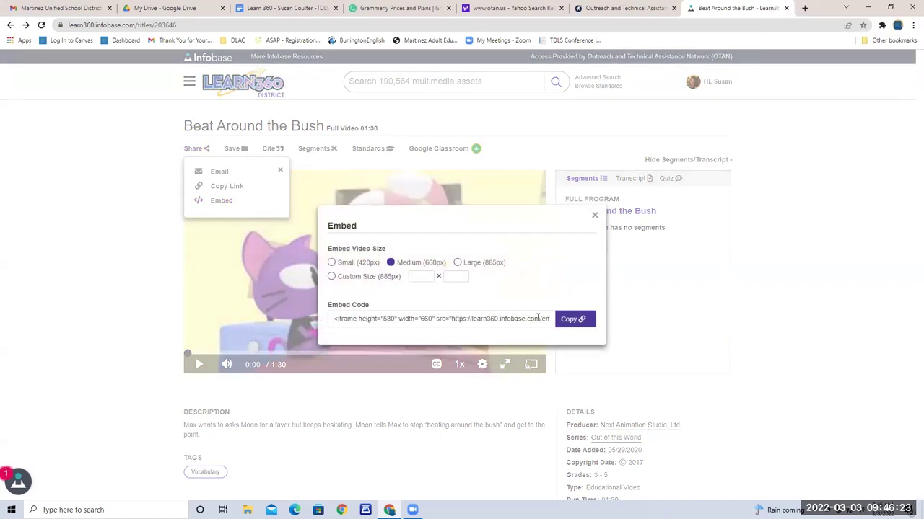
pyautogui.click(577, 321)
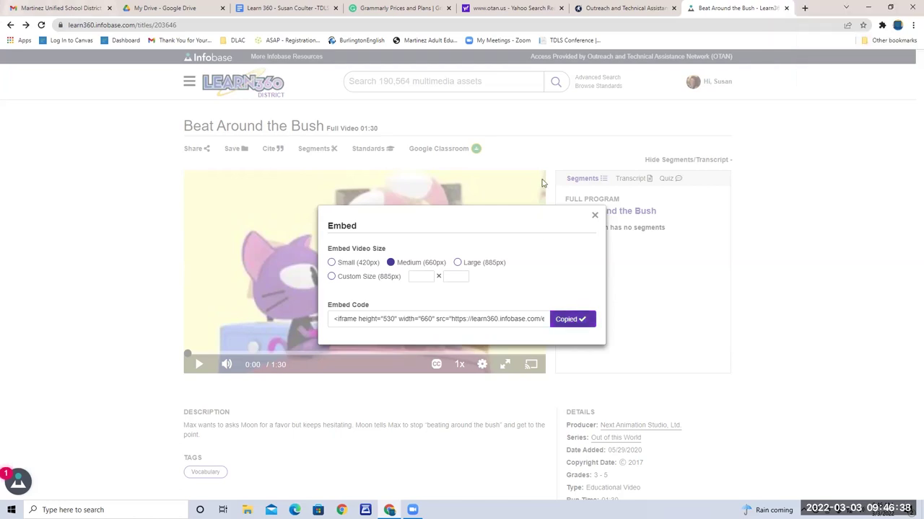
# Switch to the teacher's personal browser profile and open the Spring 2022 class "Intermediate High 1" in Google Classroom
pyautogui.click(898, 26)
pyautogui.click(830, 265)
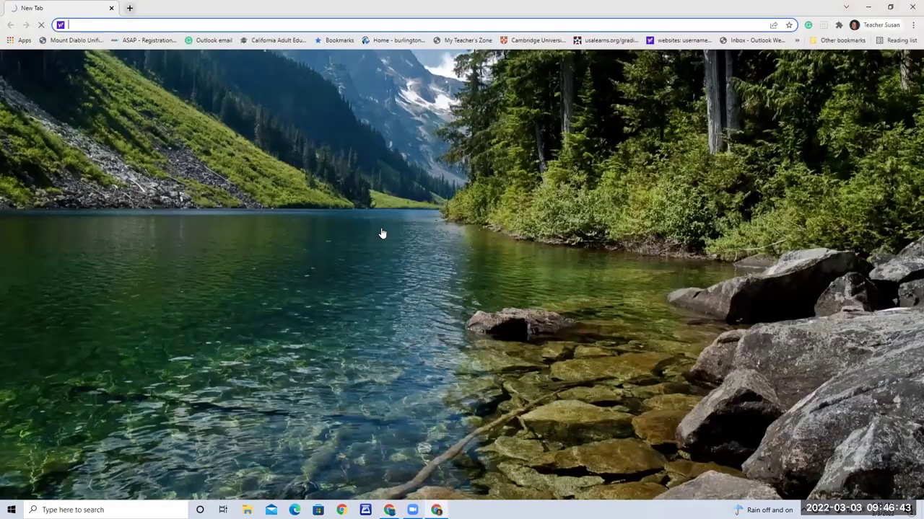
pyautogui.click(381, 234)
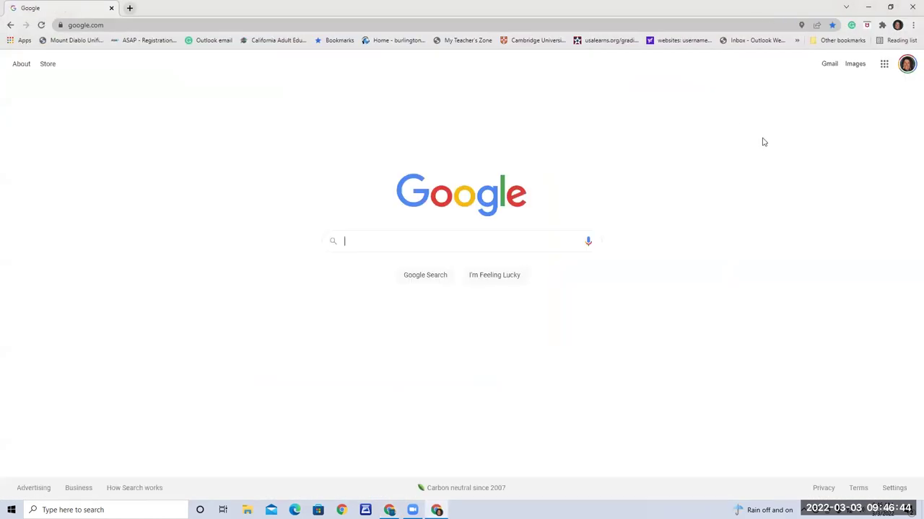
pyautogui.click(883, 63)
pyautogui.click(840, 202)
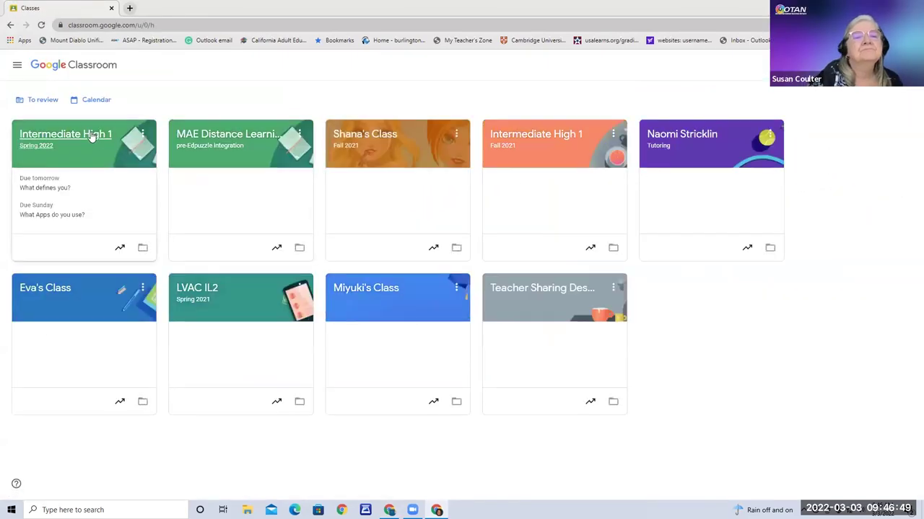
pyautogui.click(120, 128)
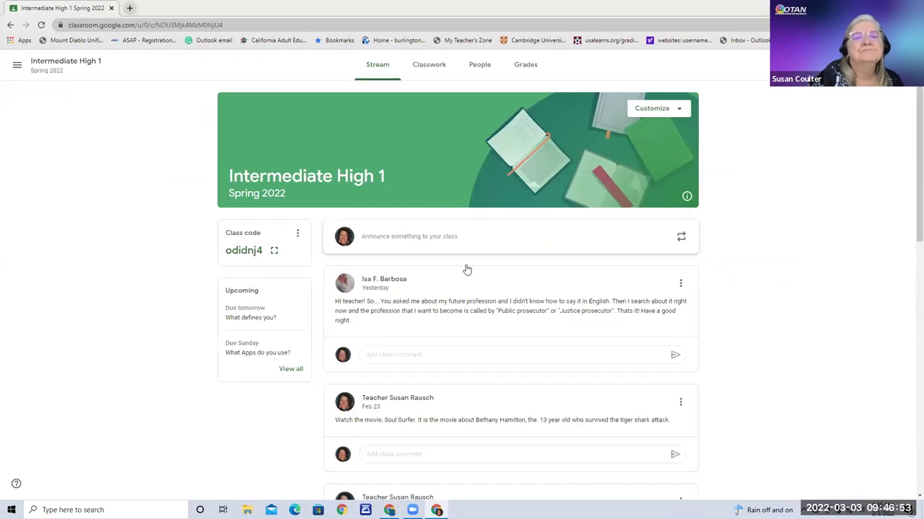
# Look through the earlier posts in the class stream of "Intermediate High 1" and return to its beginning
pyautogui.scroll(-2, 445, 212)
pyautogui.scroll(3, 448, 203)
pyautogui.scroll(-3, 447, 200)
pyautogui.scroll(3, 454, 192)
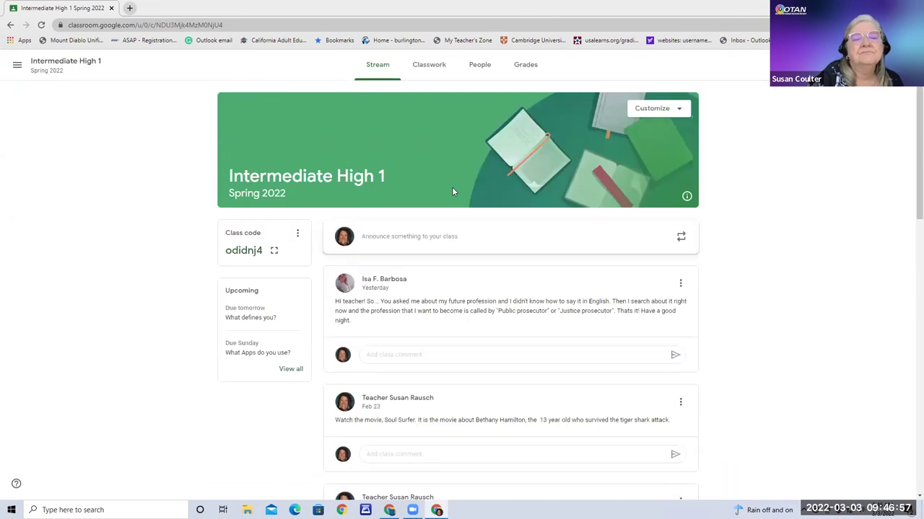
pyautogui.scroll(-6, 451, 187)
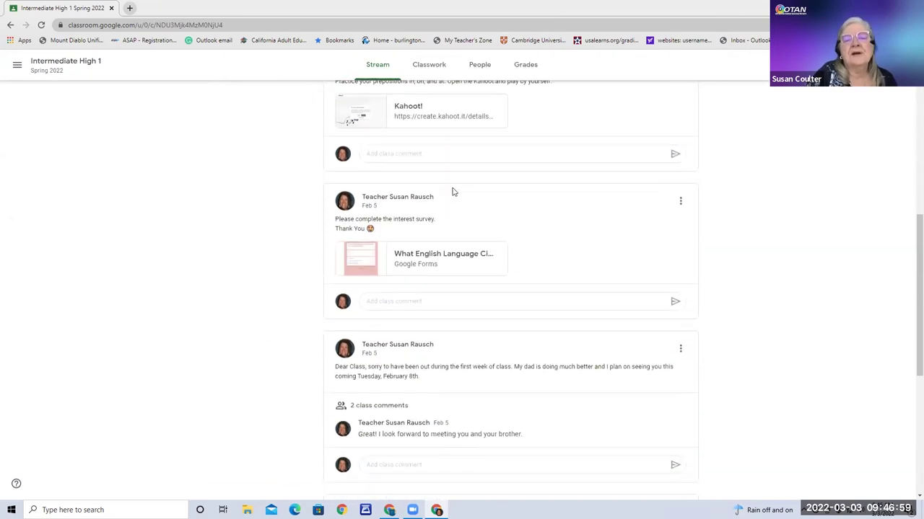
pyautogui.scroll(6, 454, 192)
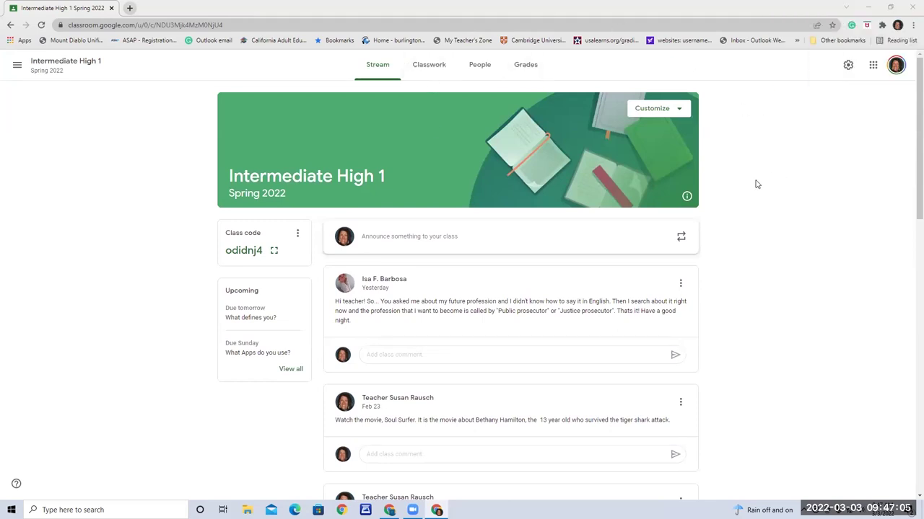
pyautogui.scroll(-15, 755, 184)
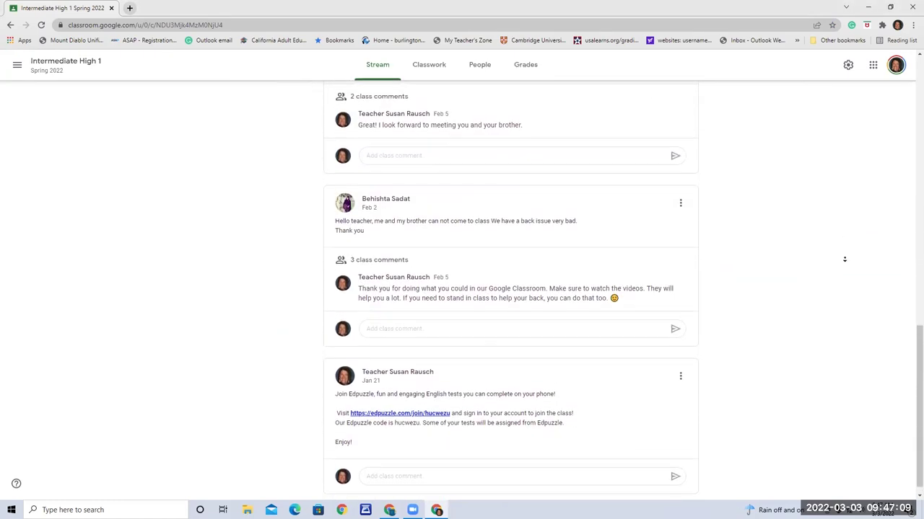
pyautogui.moveTo(914, 384); pyautogui.dragTo(914, 87)
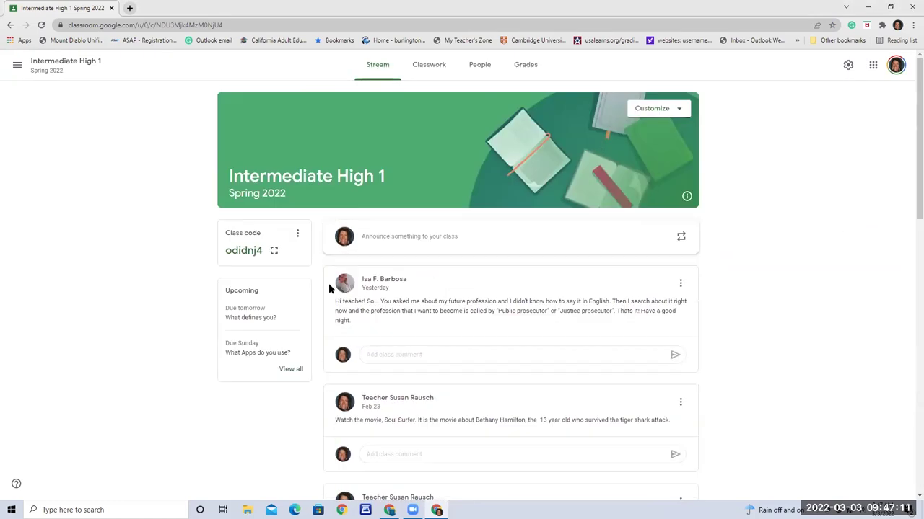
# Start a new class announcement and try to add the copied video embed code as its link
pyautogui.click(390, 239)
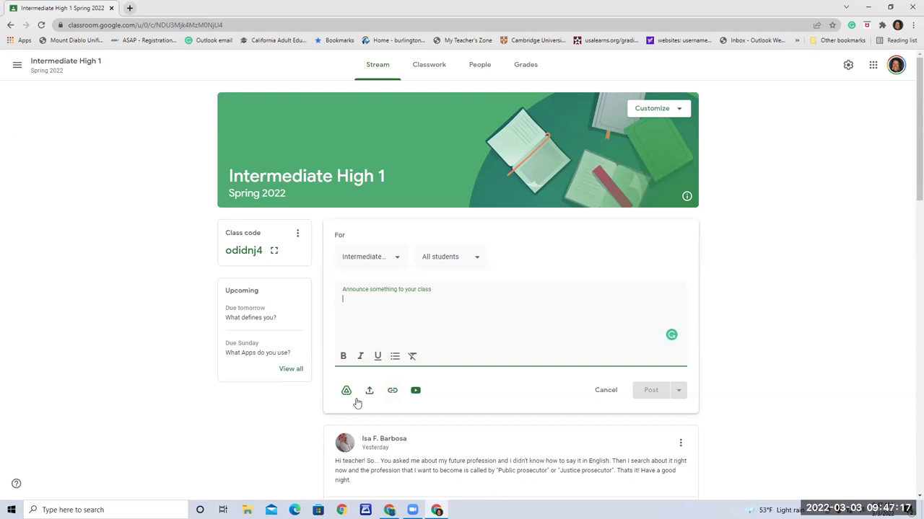
pyautogui.click(394, 394)
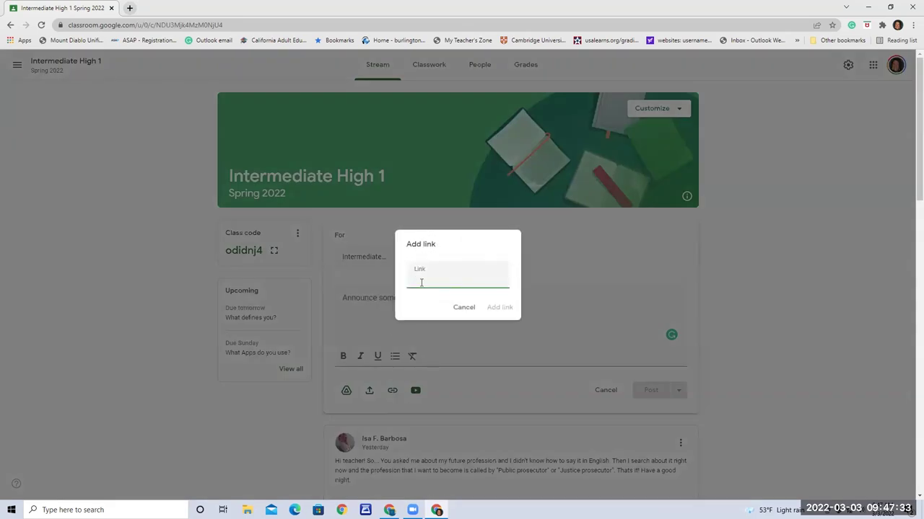
pyautogui.rightClick(422, 282)
pyautogui.click(438, 356)
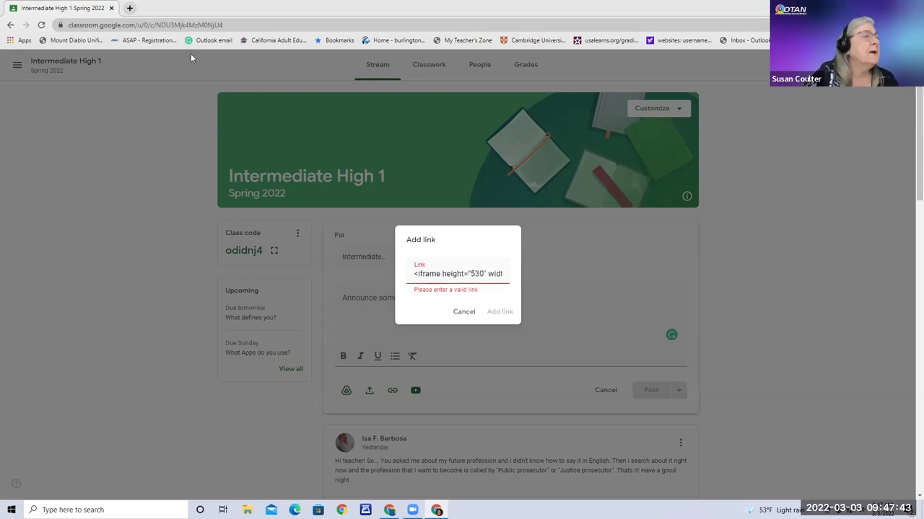
# Return to the Learn360 browser profile, dismiss the embed dialog, and copy the link to "Beat Around the Bush" instead
pyautogui.click(897, 25)
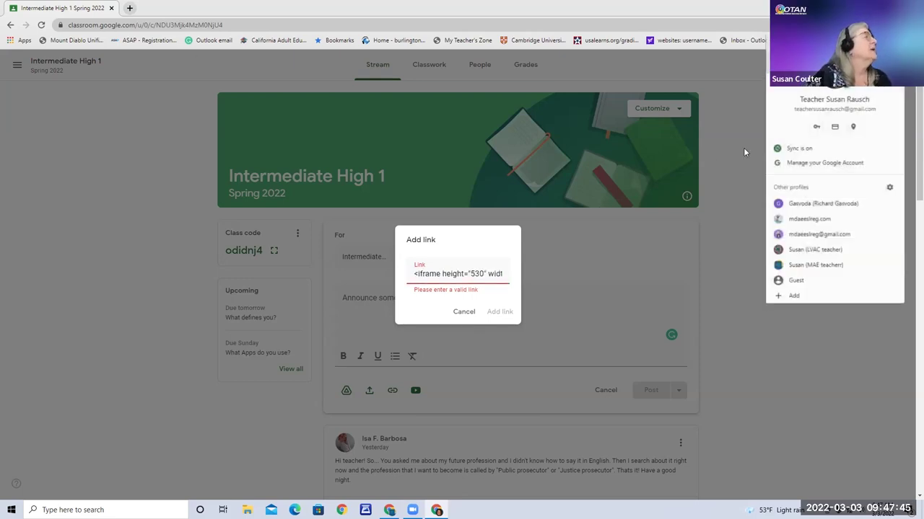
pyautogui.click(811, 266)
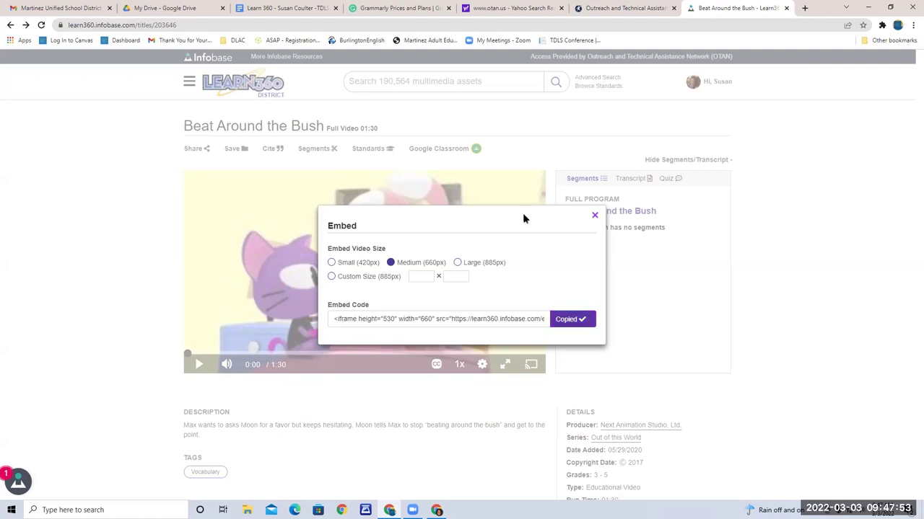
pyautogui.click(421, 194)
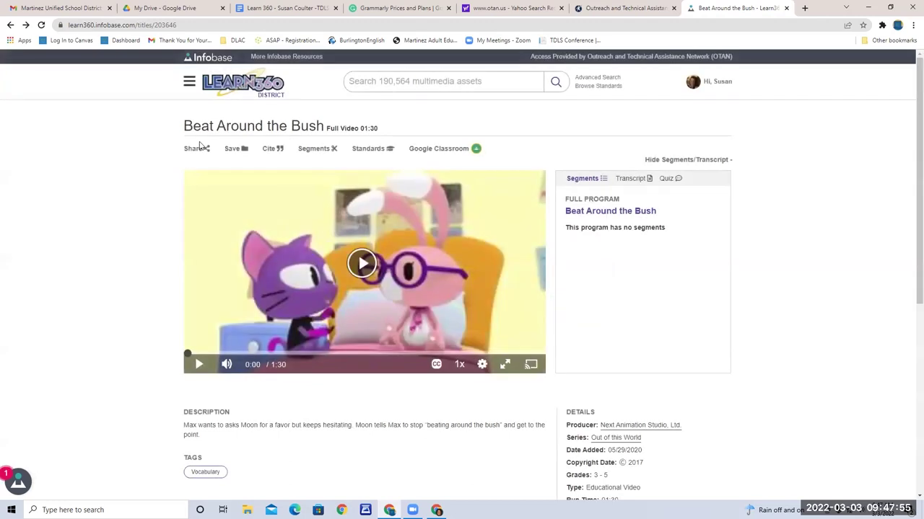
pyautogui.click(203, 152)
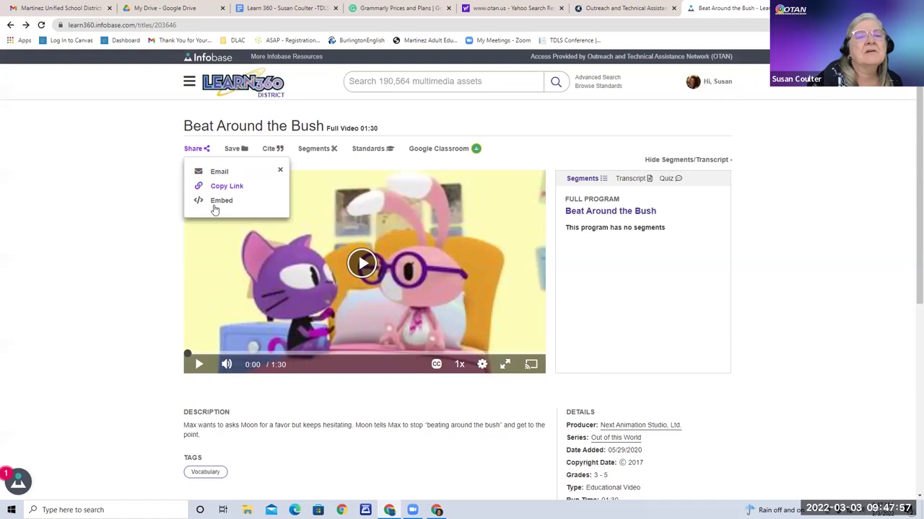
pyautogui.click(226, 186)
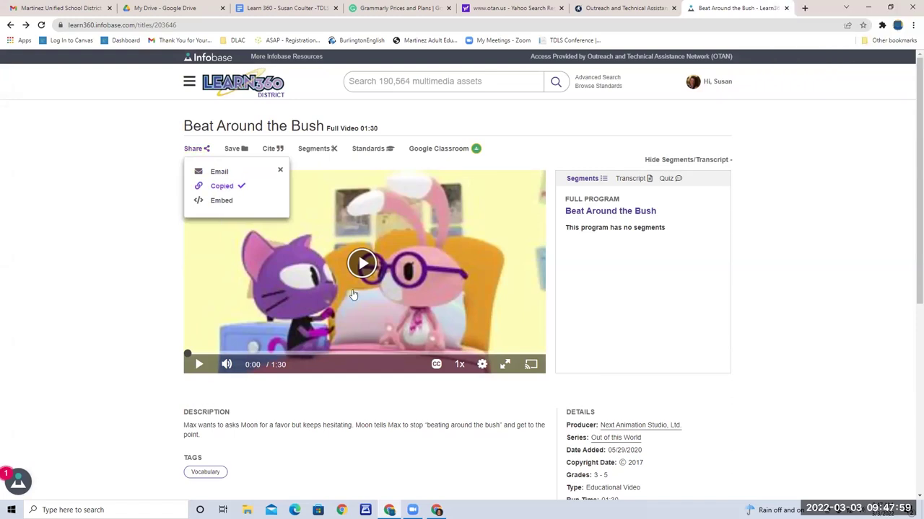
pyautogui.click(897, 25)
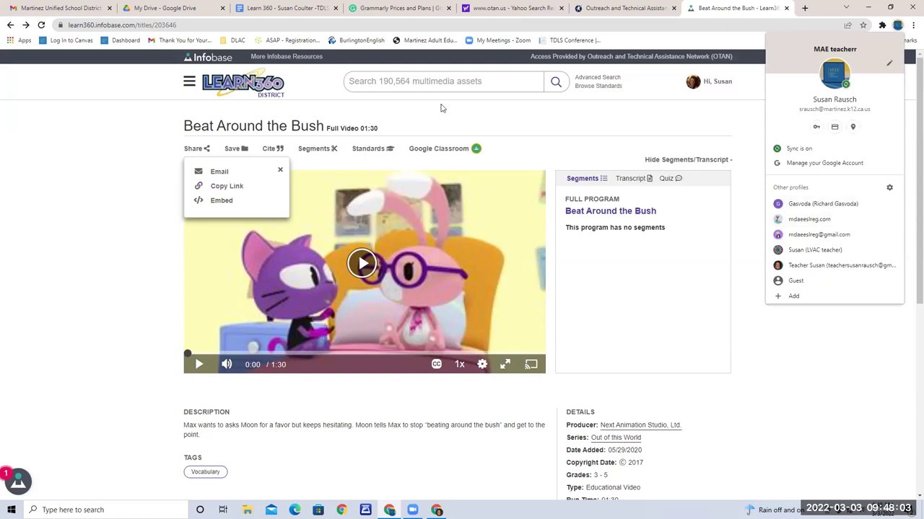
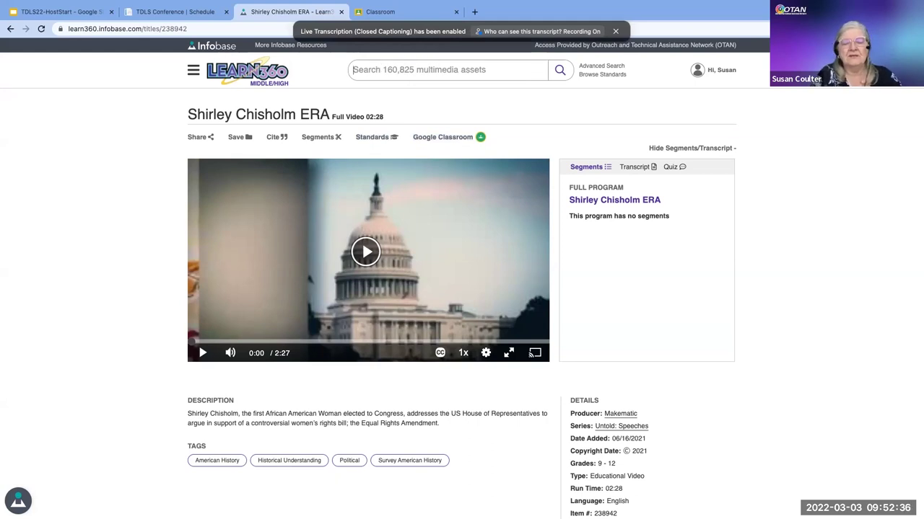
# Search the Learn360 library for "can do" and open the series "Can Do English—ELL"
pyautogui.write('can d')
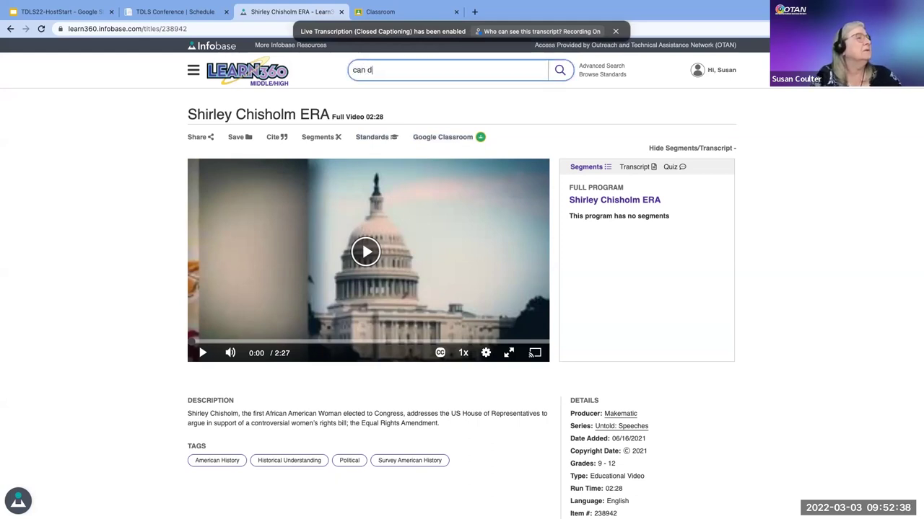
pyautogui.write('o')
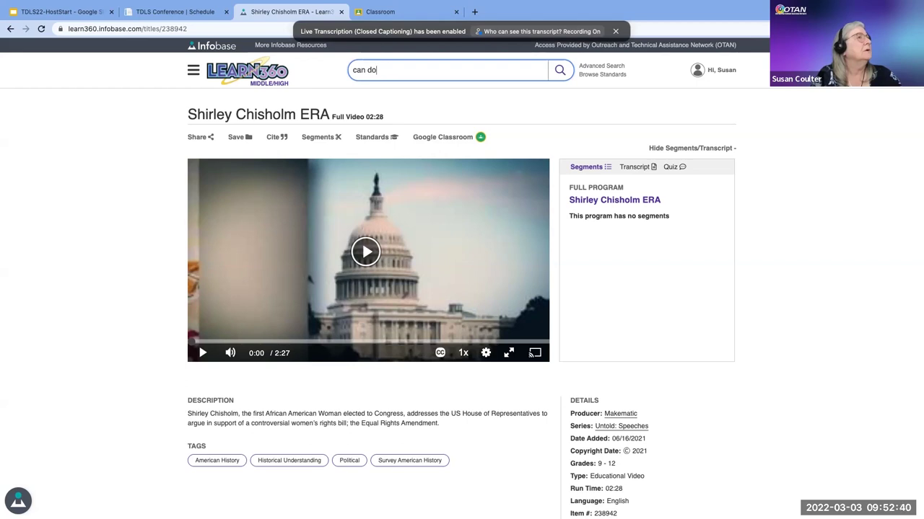
pyautogui.press('Return')
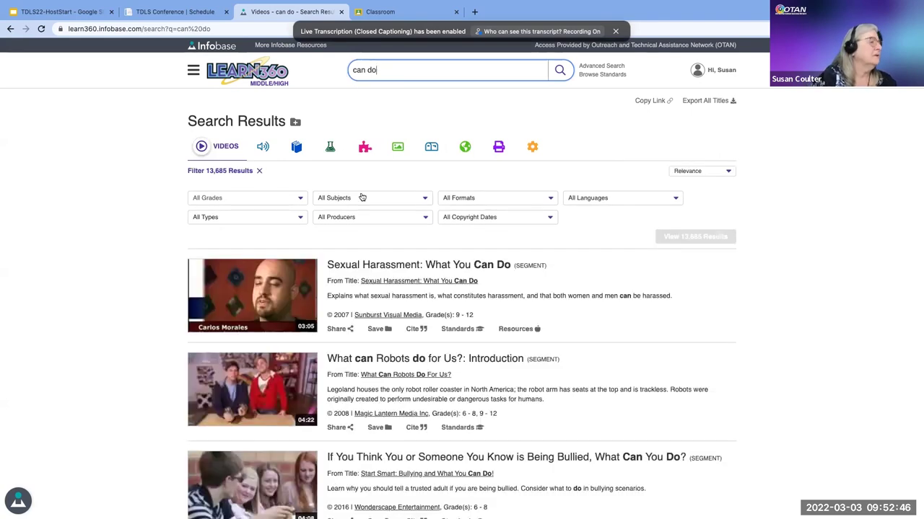
pyautogui.scroll(-5, 426, 355)
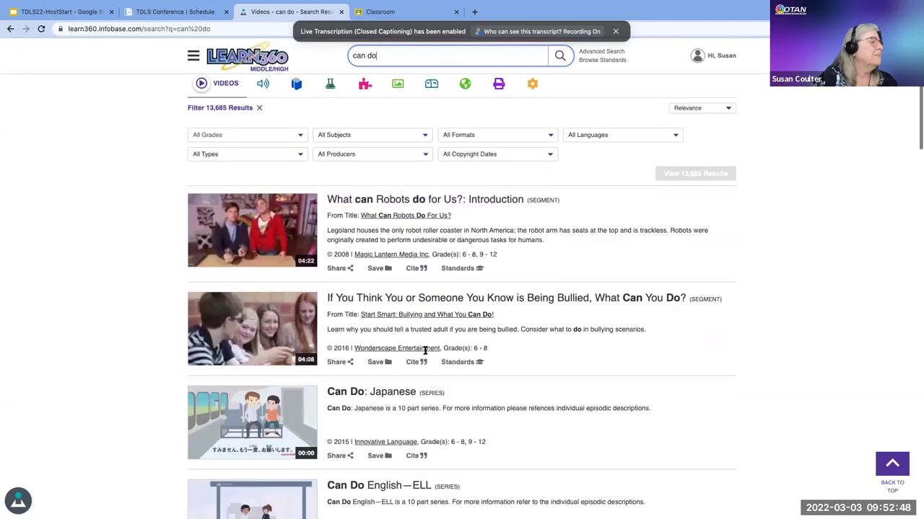
pyautogui.scroll(-1, 426, 354)
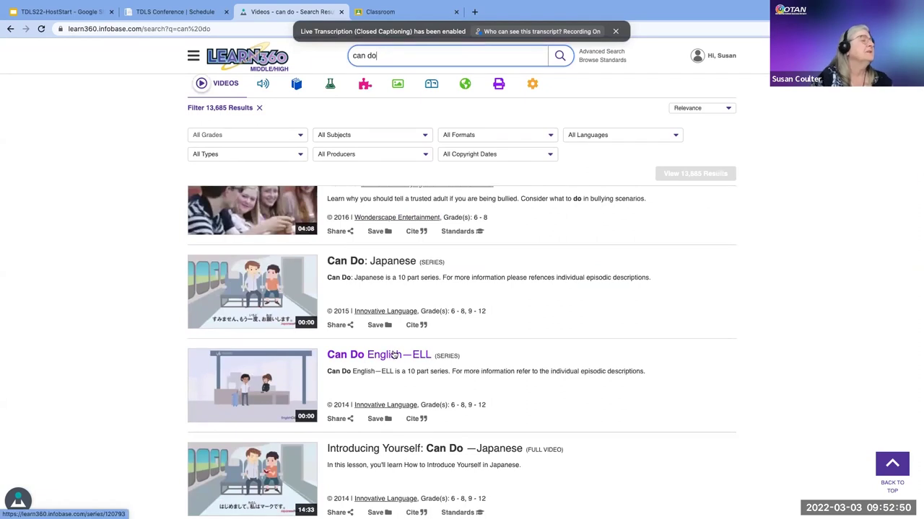
pyautogui.scroll(-2, 393, 354)
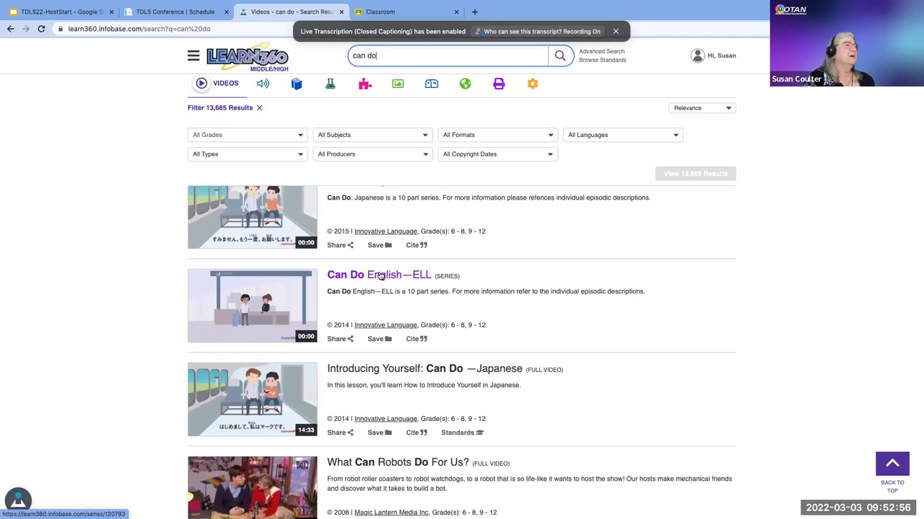
pyautogui.click(382, 276)
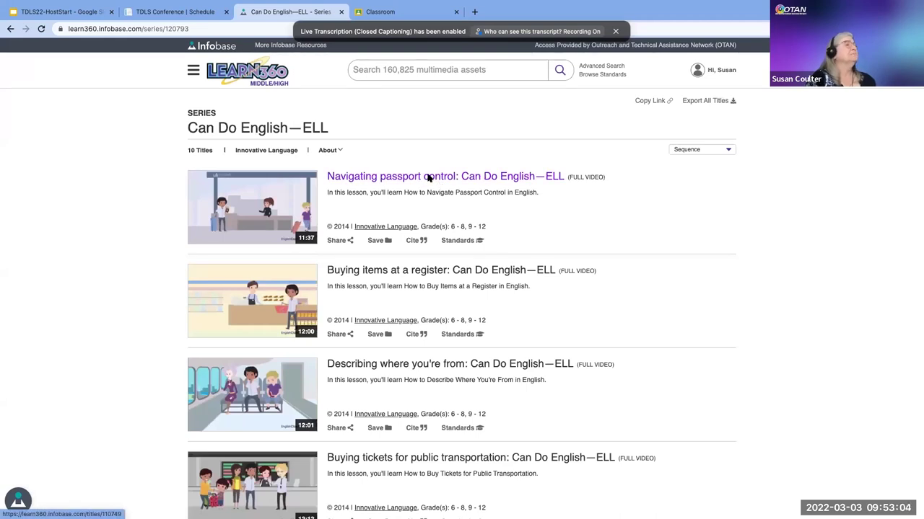
# Play the start of "Navigating passport control: Can Do English—ELL" with its transcript shown, and read through the transcript with the video paused
pyautogui.click(429, 179)
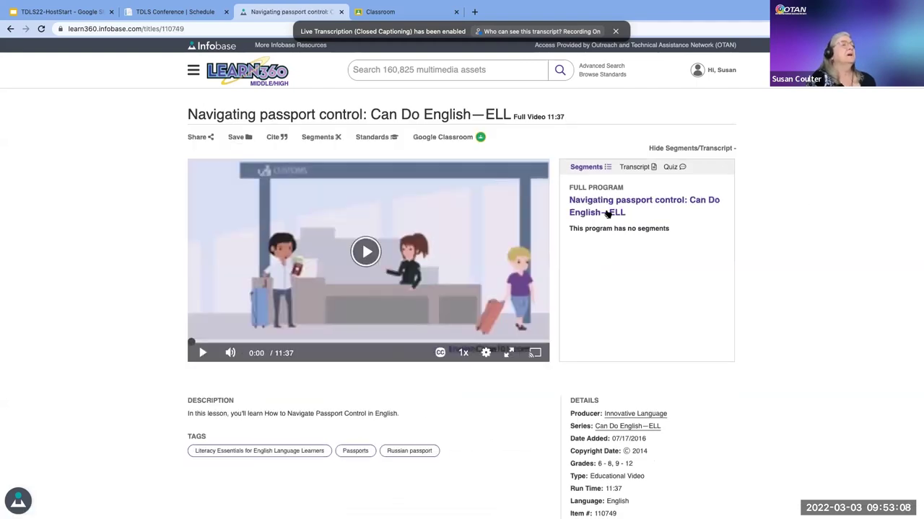
pyautogui.click(365, 250)
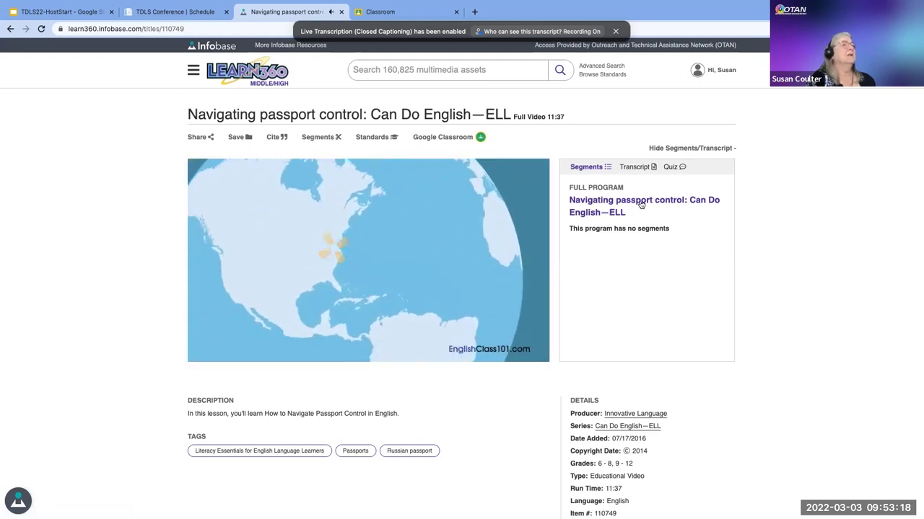
pyautogui.click(633, 167)
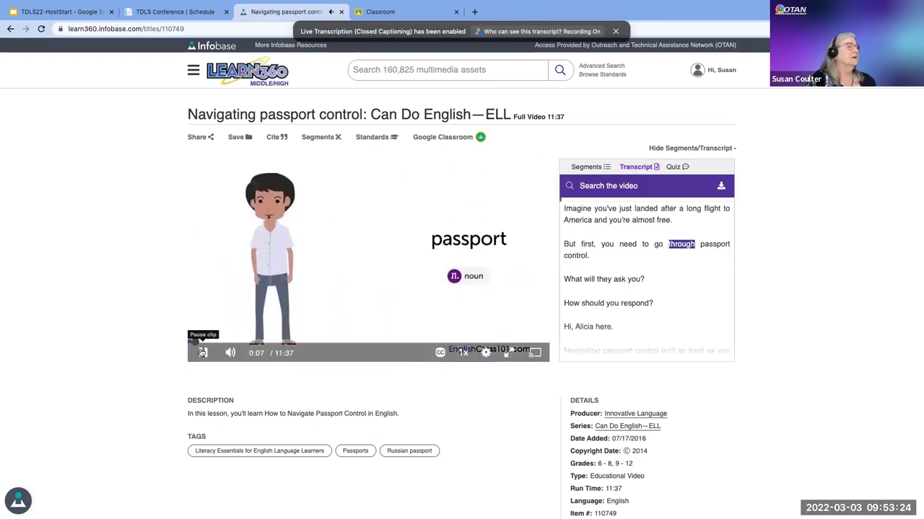
pyautogui.click(203, 353)
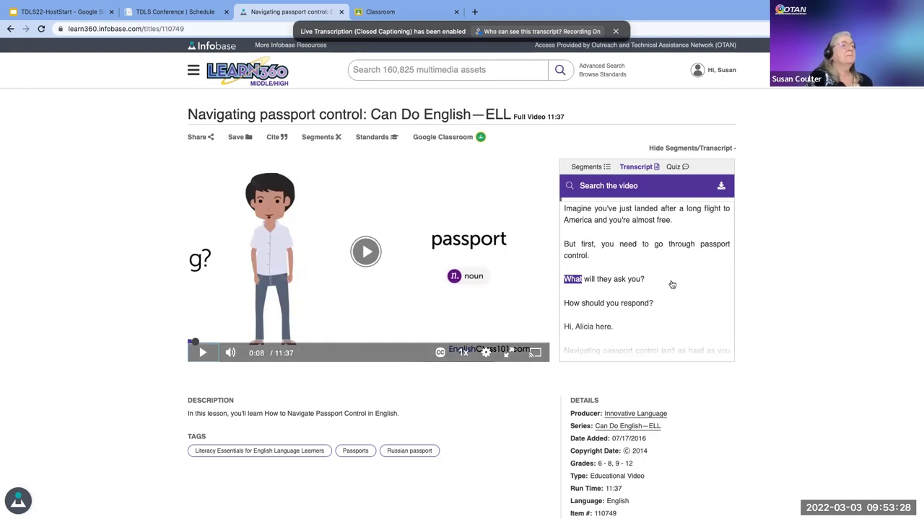
pyautogui.scroll(-2, 671, 284)
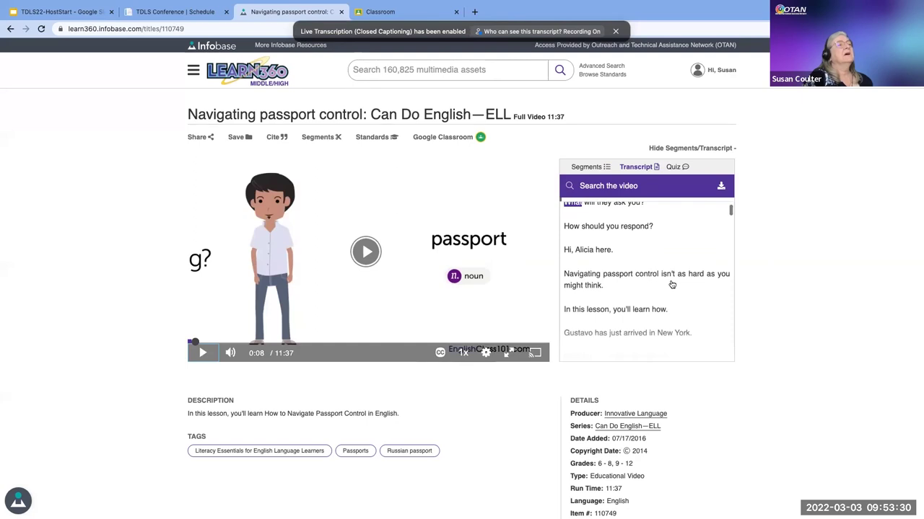
pyautogui.scroll(-3, 672, 284)
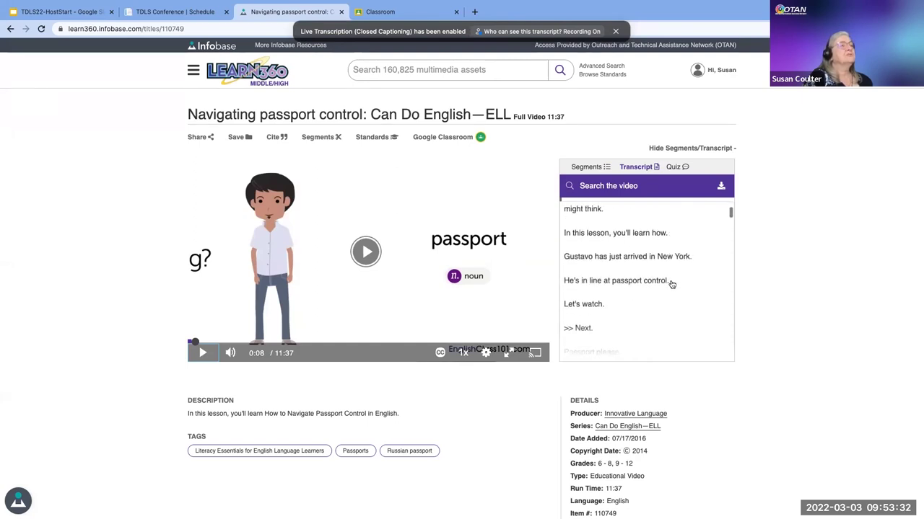
pyautogui.scroll(-4, 672, 284)
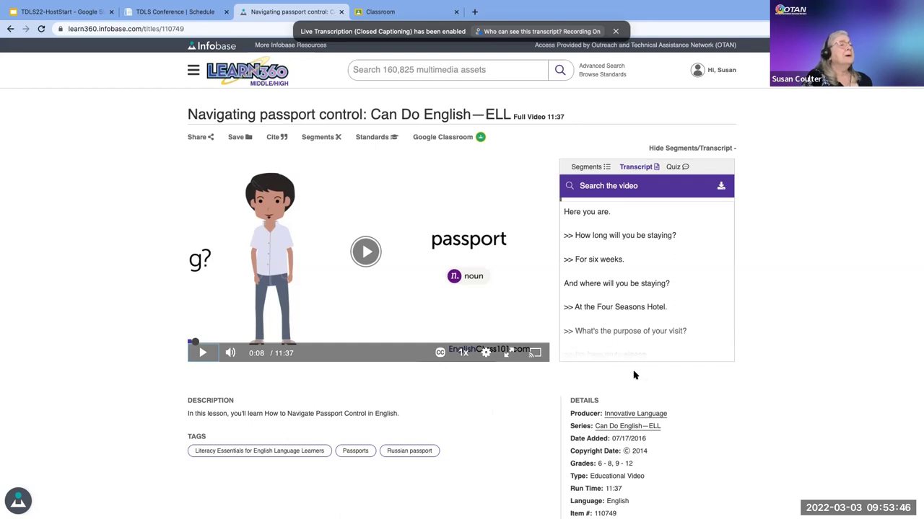
# Translate the "Navigating passport control" video page into Norwegian
pyautogui.scroll(-5, 651, 387)
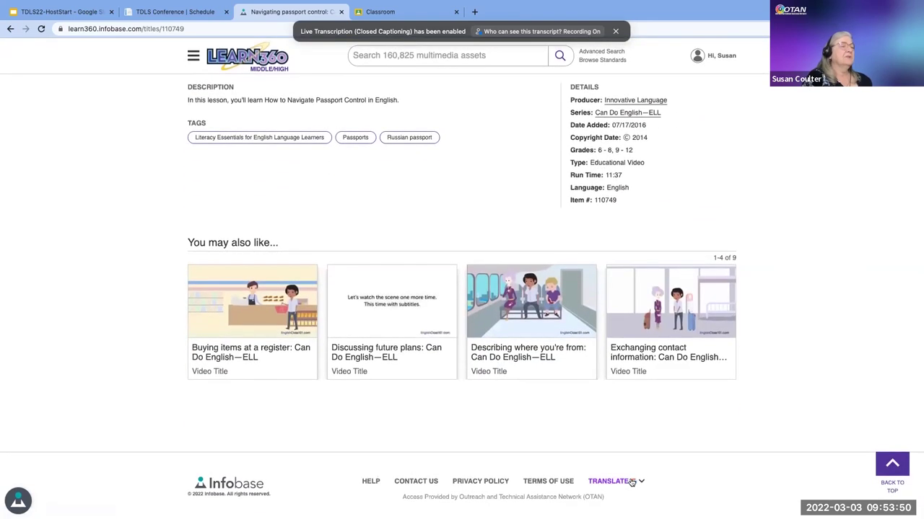
pyautogui.click(632, 482)
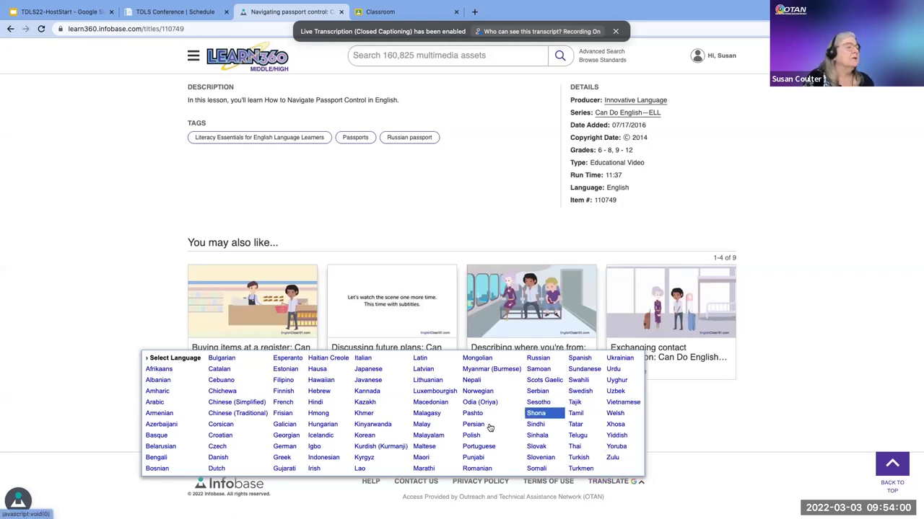
pyautogui.click(474, 391)
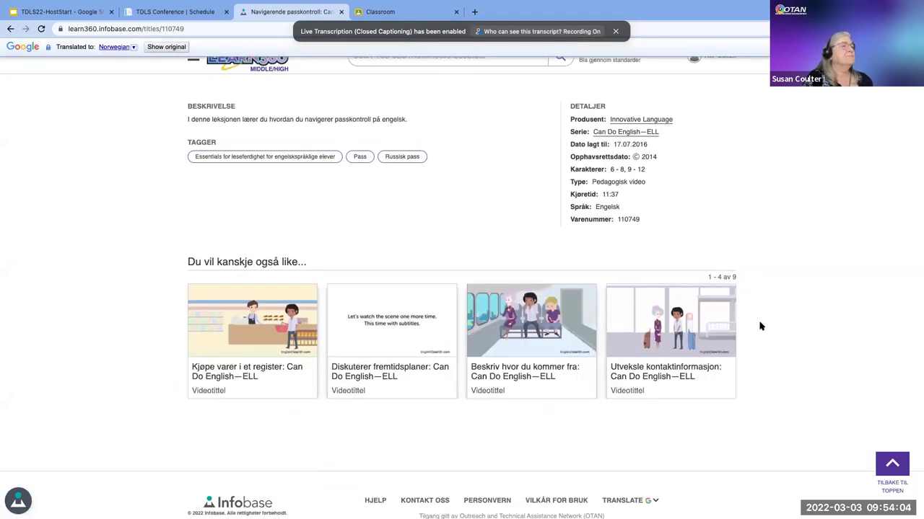
# Play a few seconds of the video alongside its Norwegian transcript, and pause it again
pyautogui.scroll(1, 759, 327)
pyautogui.scroll(1, 760, 326)
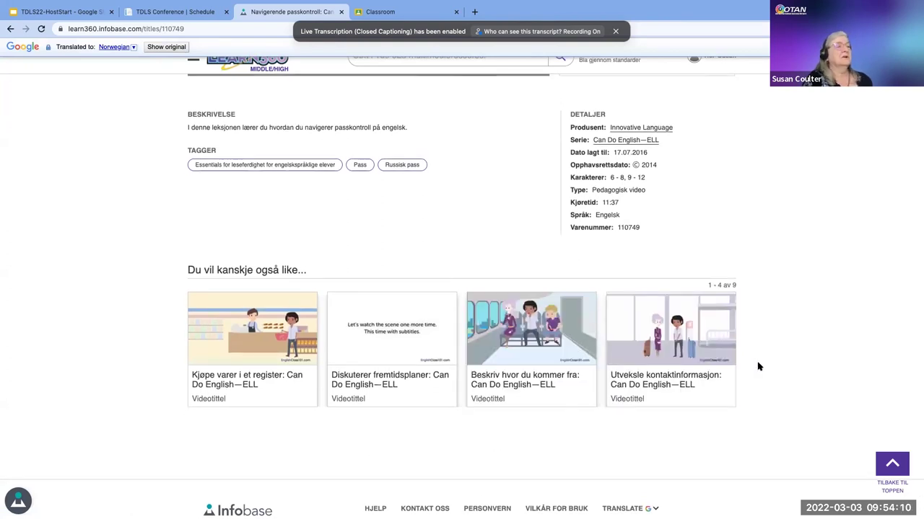
pyautogui.scroll(5, 758, 367)
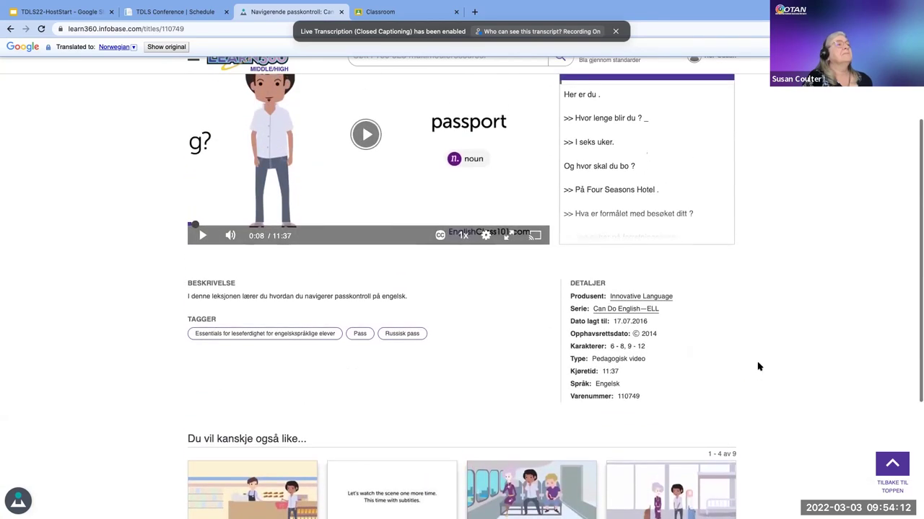
pyautogui.scroll(2, 758, 367)
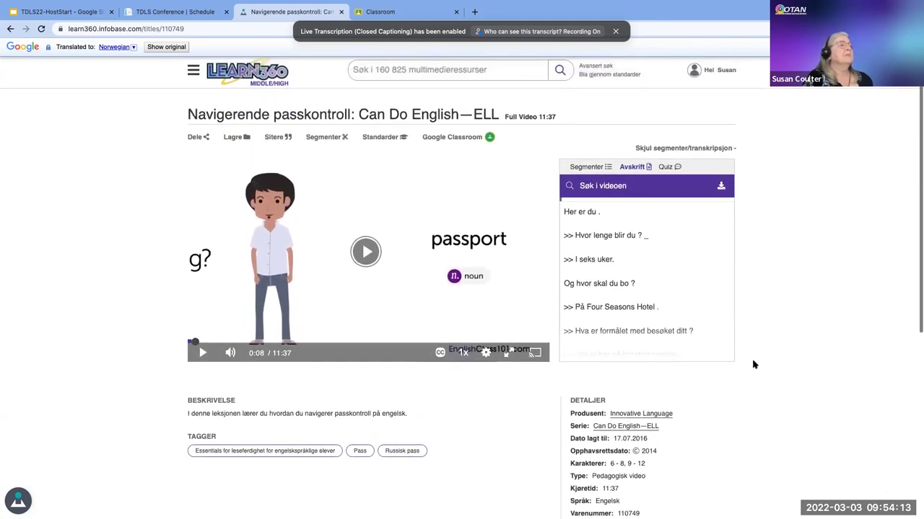
pyautogui.click(201, 353)
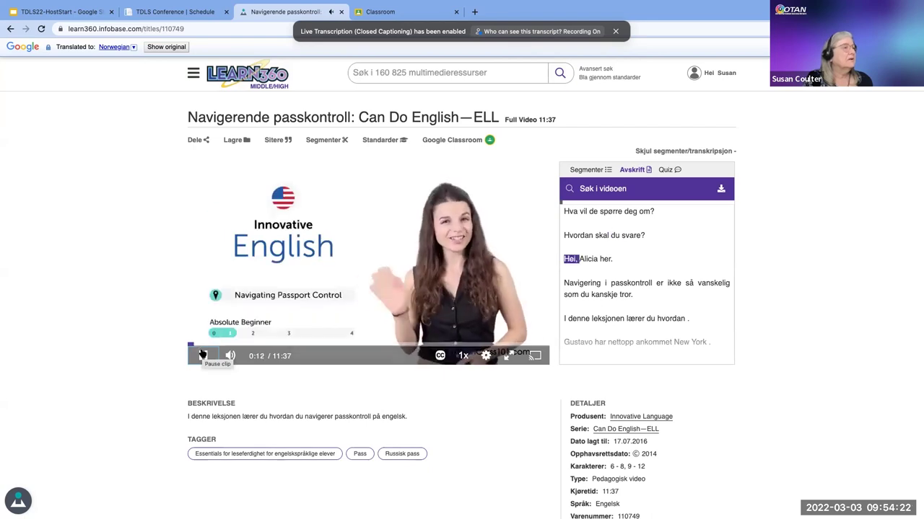
pyautogui.click(202, 354)
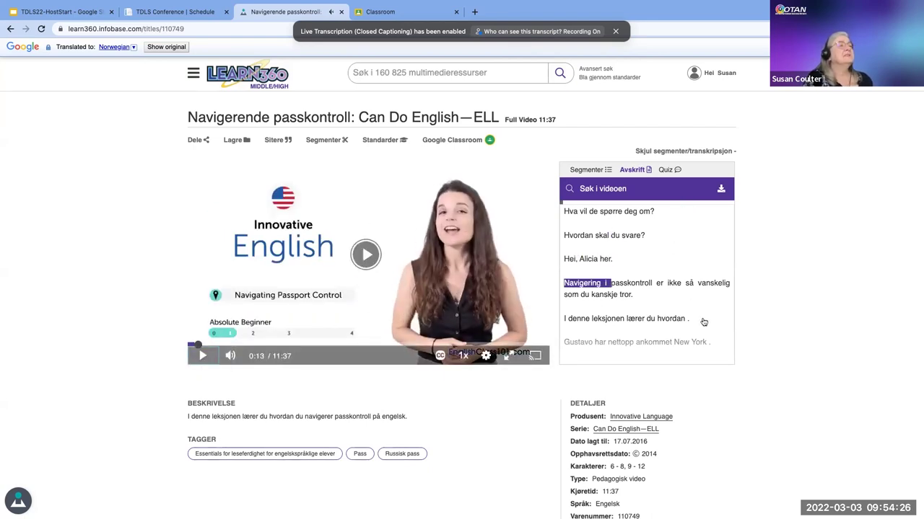
# Translate the video page back into English
pyautogui.scroll(-3, 728, 400)
pyautogui.scroll(-8, 728, 400)
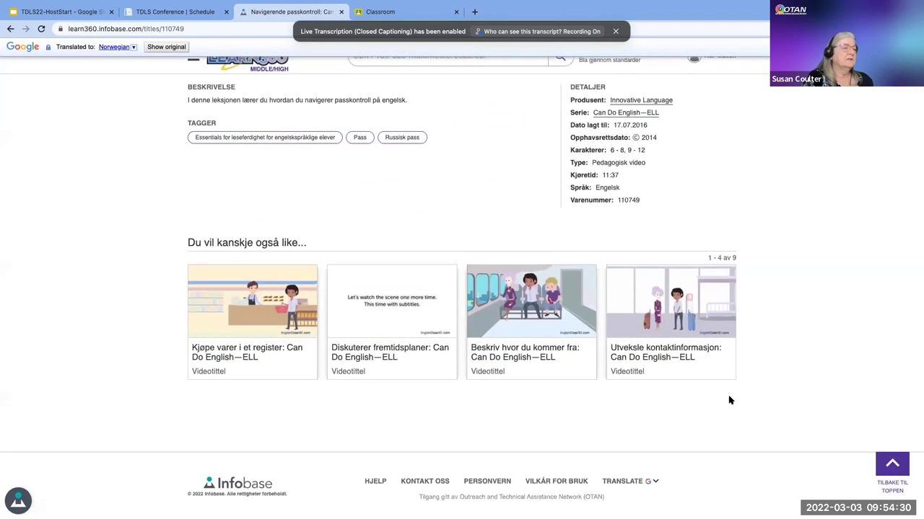
pyautogui.click(640, 482)
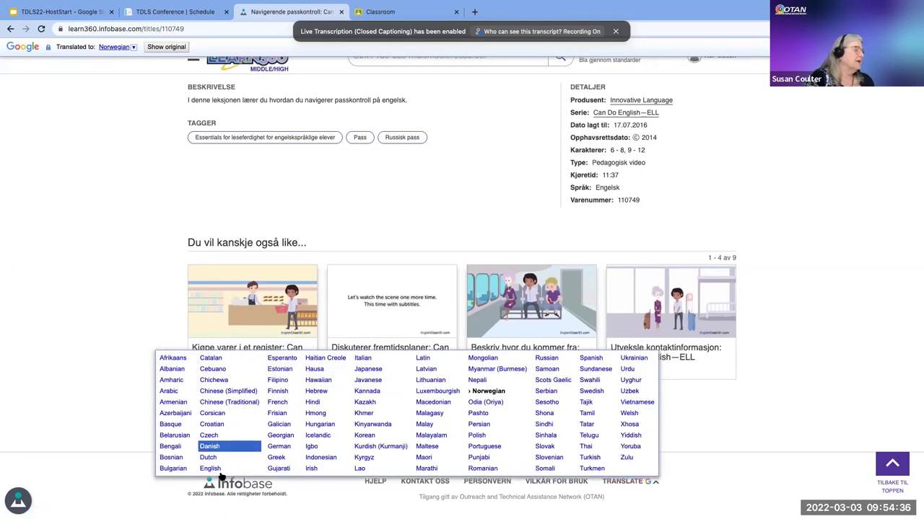
pyautogui.click(210, 470)
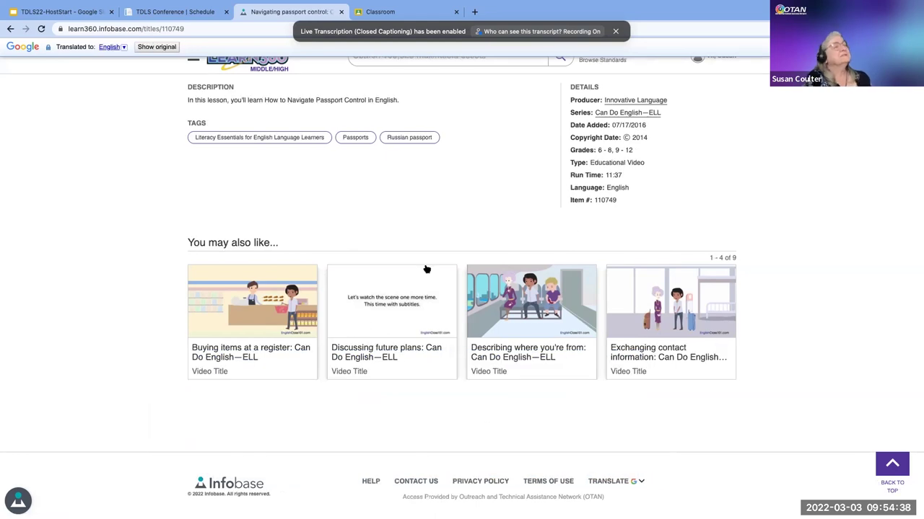
# Search the Learn360 library for "past tense" and browse the results
pyautogui.scroll(5, 736, 210)
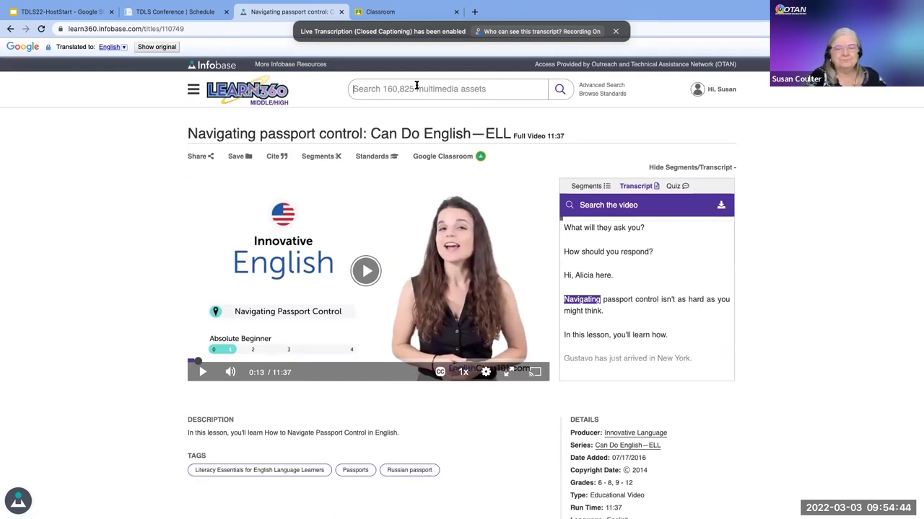
pyautogui.write('p')
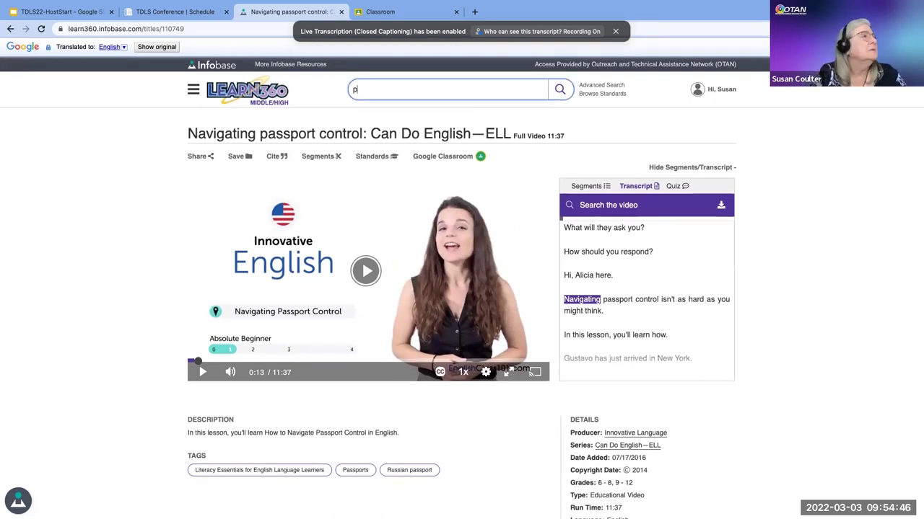
pyautogui.write('ast te')
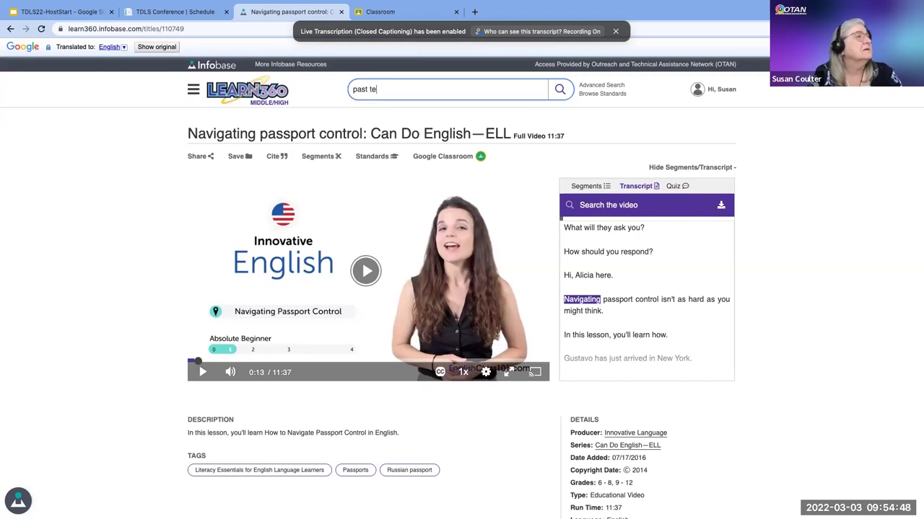
pyautogui.write('nse')
pyautogui.press('Return')
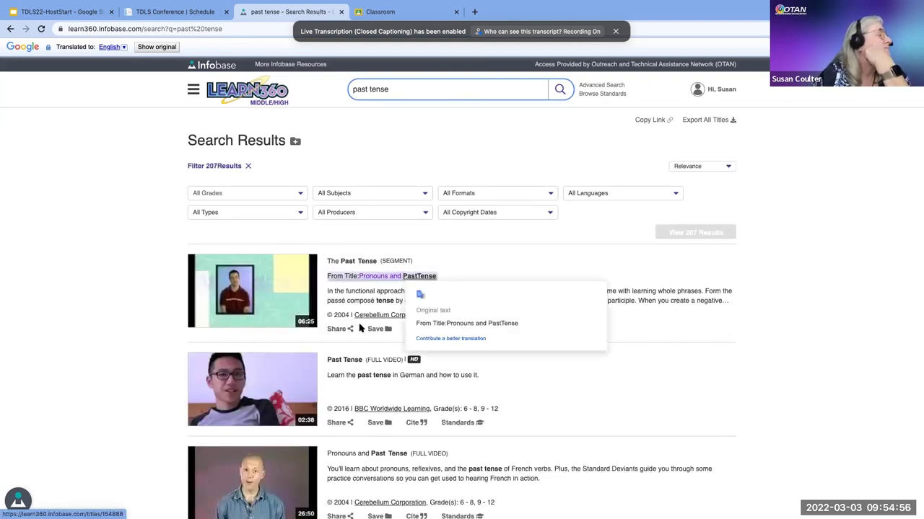
pyautogui.scroll(-5, 377, 398)
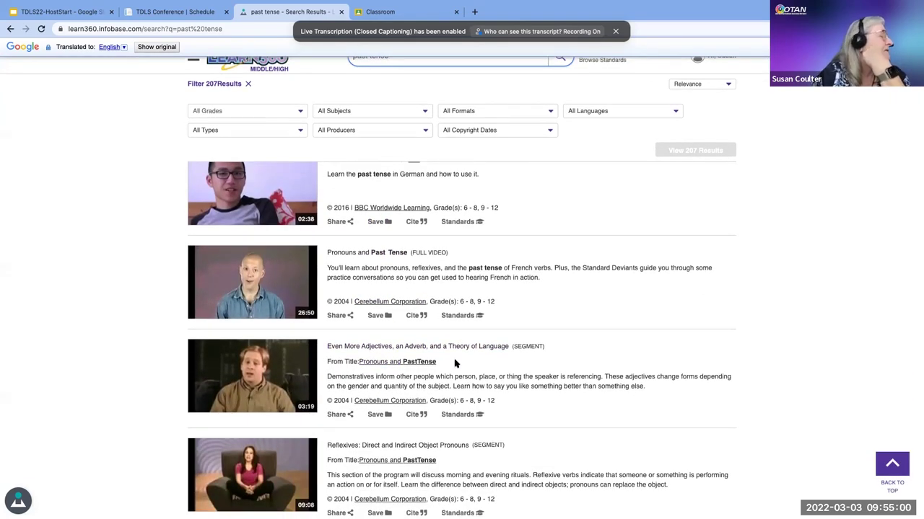
pyautogui.scroll(-3, 463, 467)
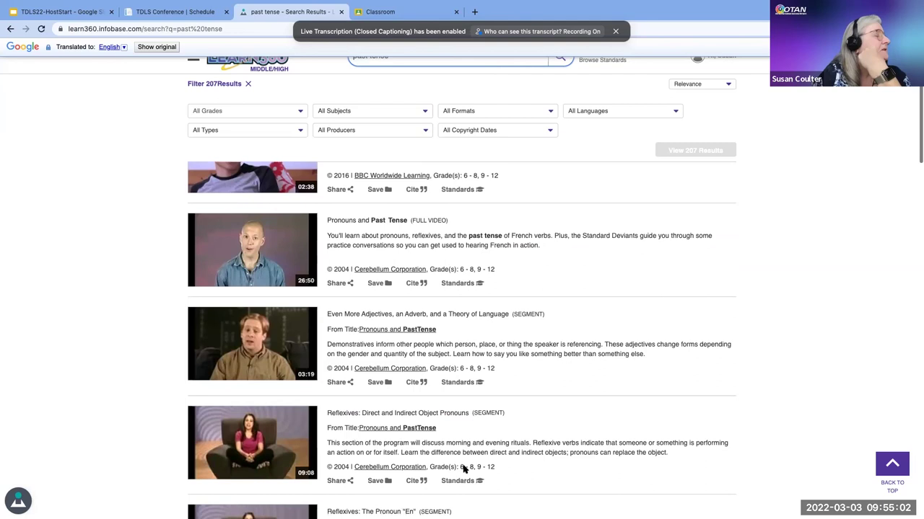
pyautogui.scroll(-3, 464, 468)
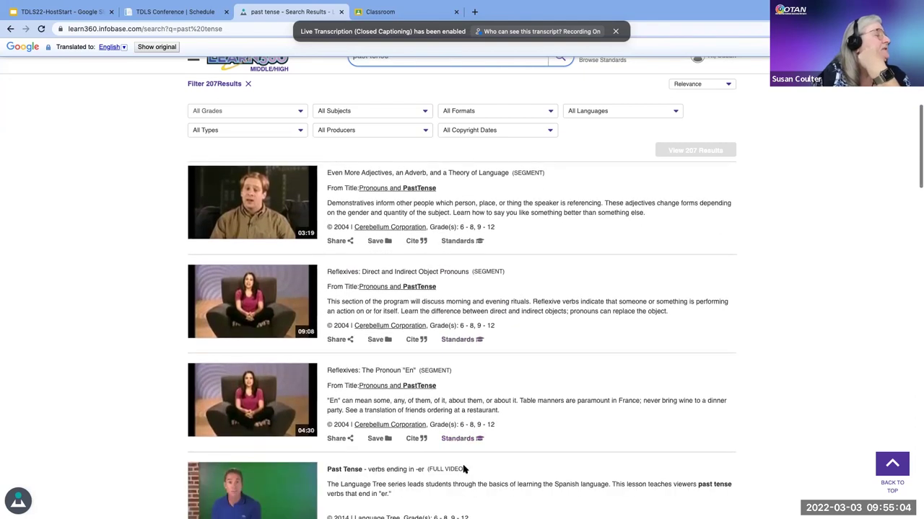
pyautogui.scroll(-1, 463, 467)
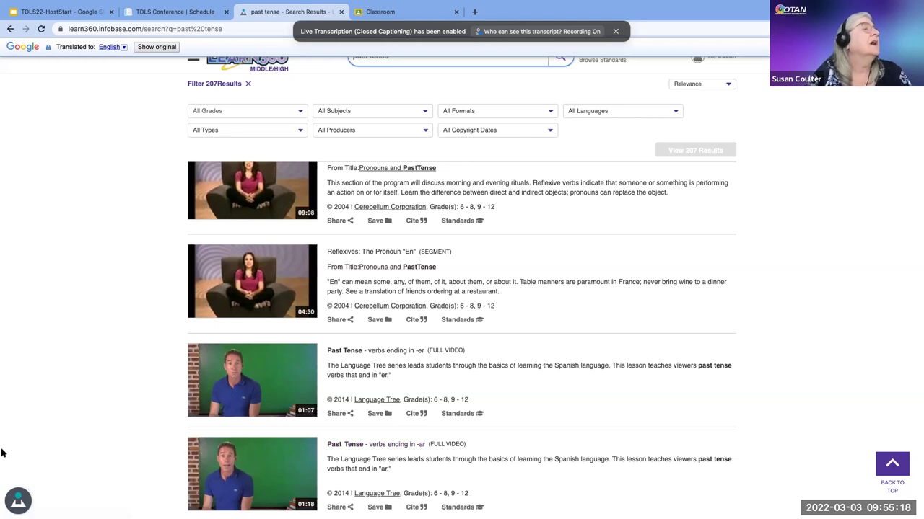
# Start a new Zoom screen share of Desktop 3
pyautogui.moveTo(4, 516)
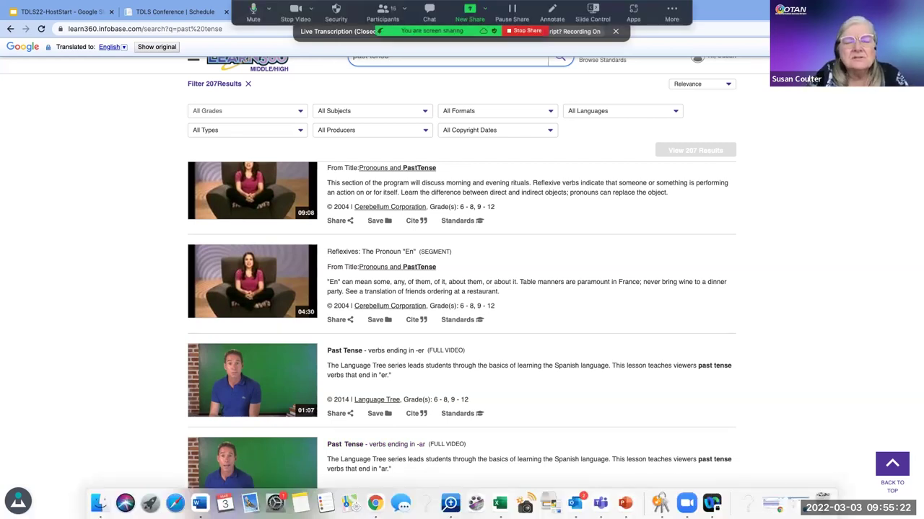
pyautogui.scroll(1, 462, 324)
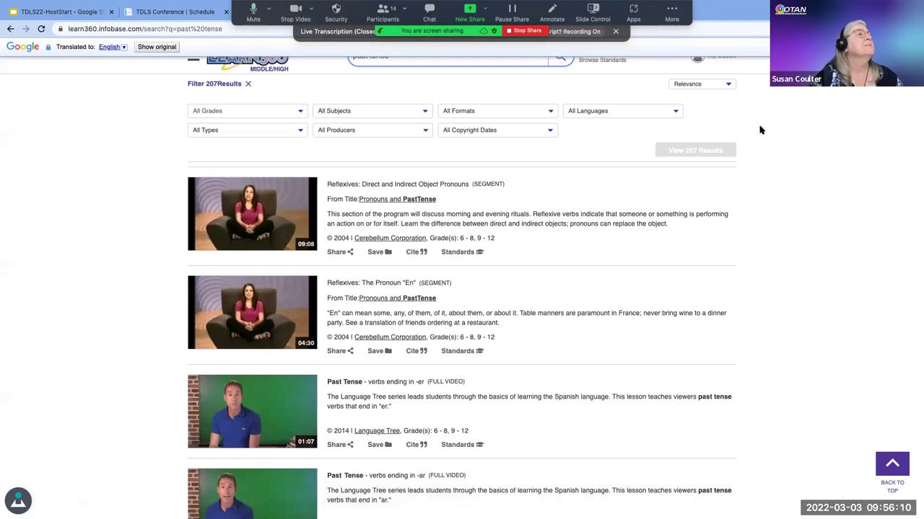
pyautogui.scroll(2, 761, 130)
pyautogui.scroll(5, 760, 130)
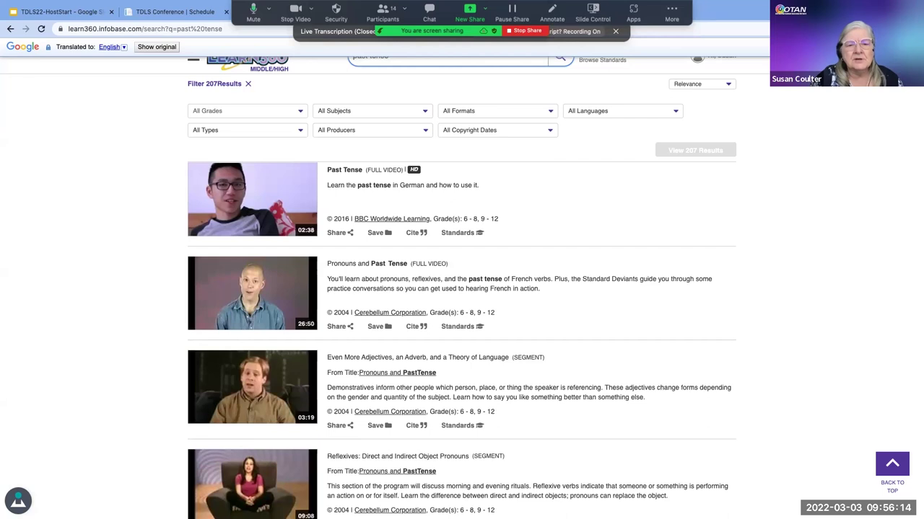
pyautogui.press('super+shift+s')
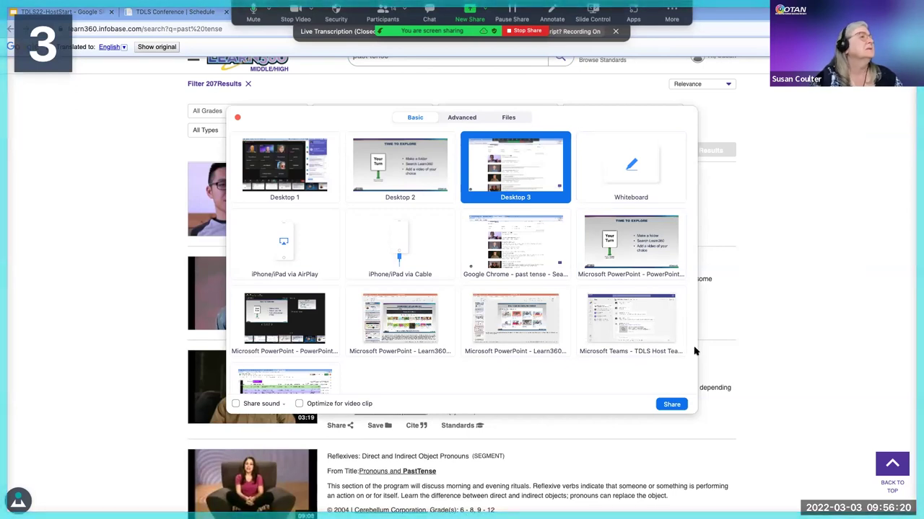
pyautogui.click(671, 404)
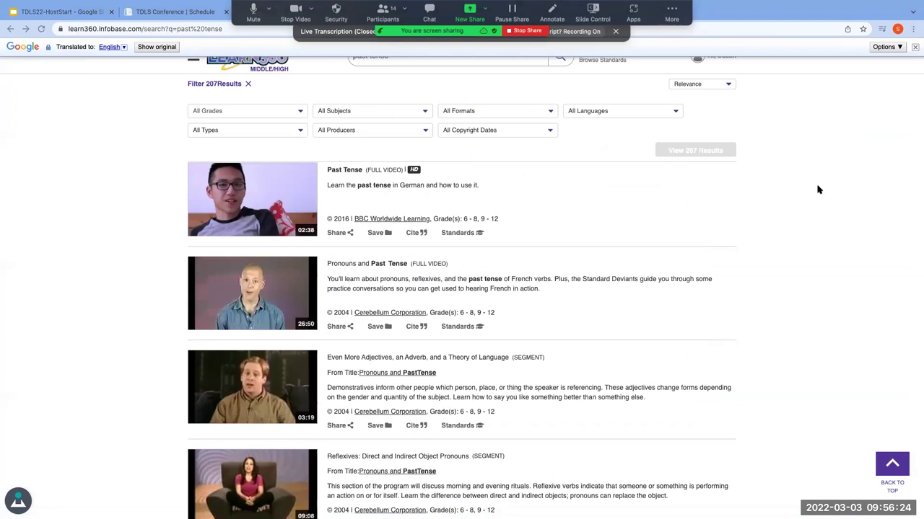
# Open the account's My Content page and look over the saved folders, quizzes, playlists and videos
pyautogui.scroll(1, 806, 163)
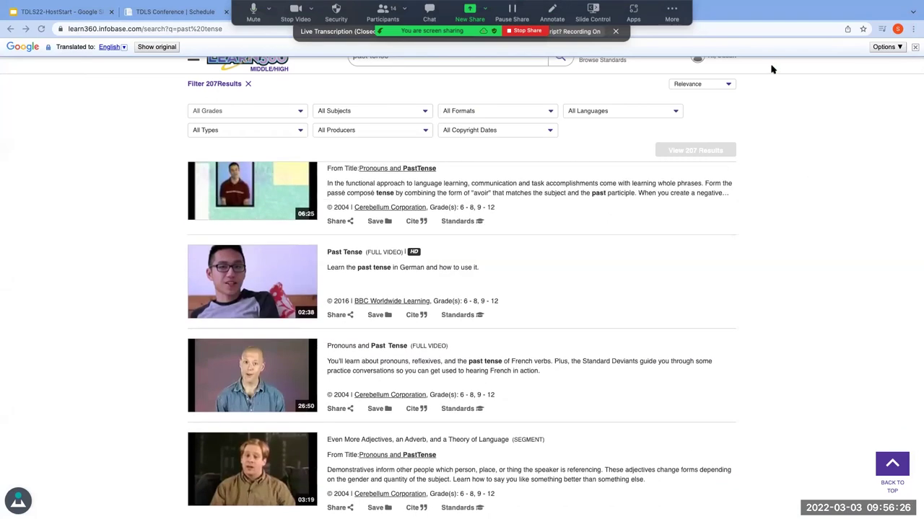
pyautogui.scroll(2, 770, 69)
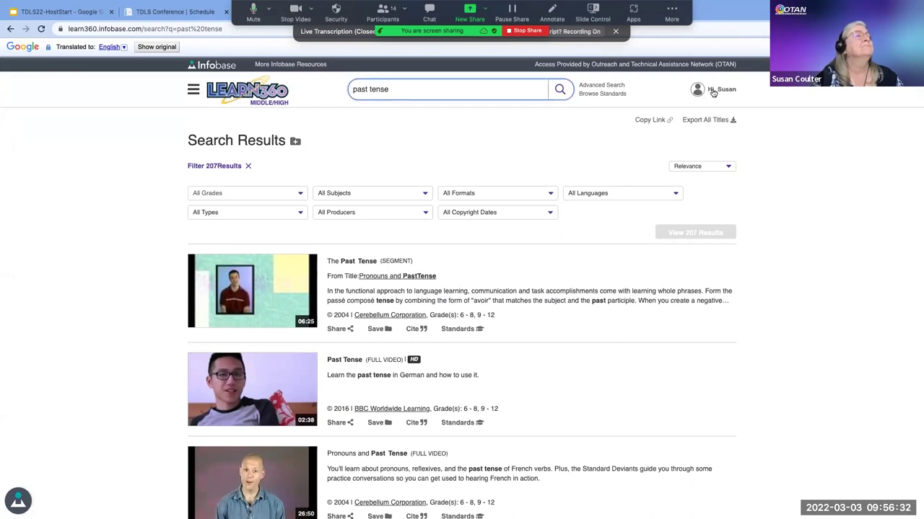
pyautogui.click(713, 91)
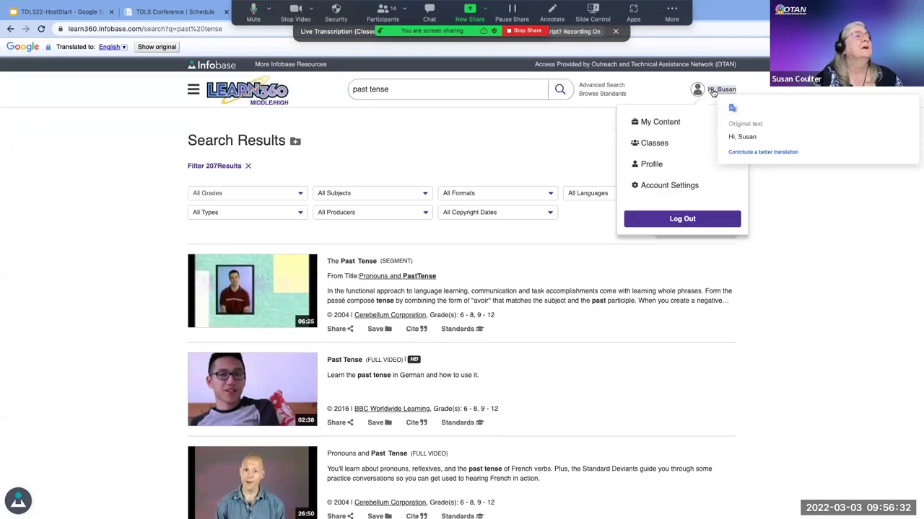
pyautogui.click(648, 122)
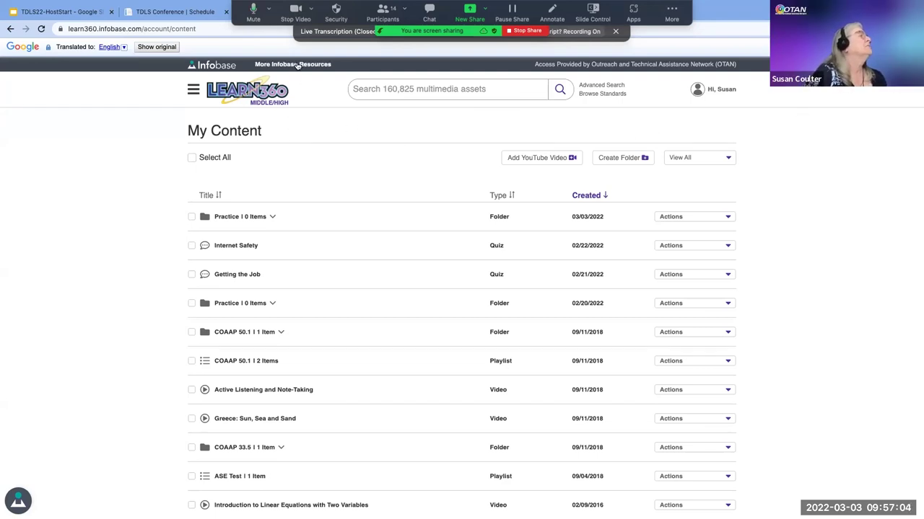
pyautogui.moveTo(296, 65)
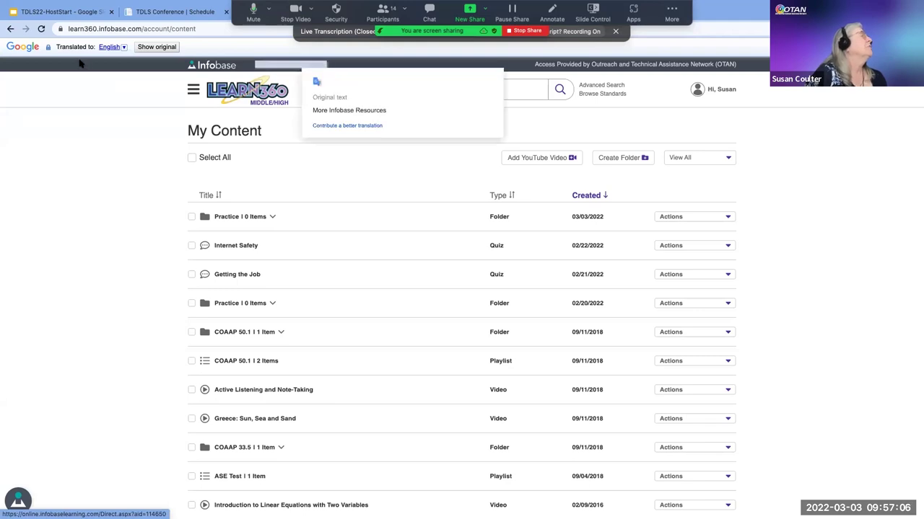
# Return to the "past tense" results, open the segment "The Past Tense" and save it to the existing Practice folder
pyautogui.click(9, 30)
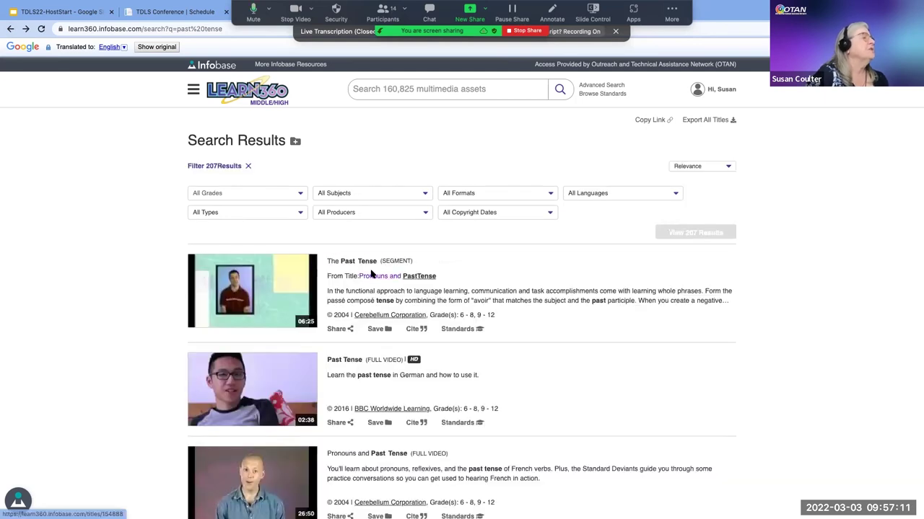
pyautogui.click(276, 282)
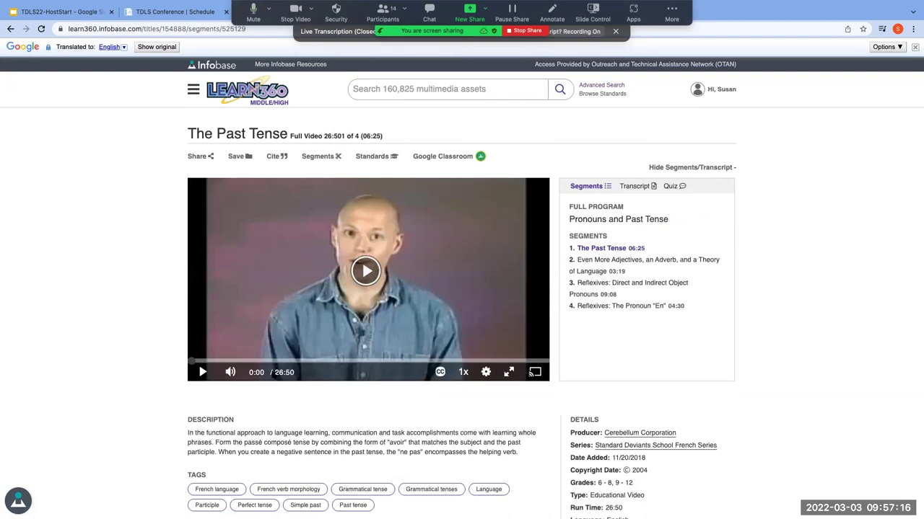
pyautogui.click(236, 157)
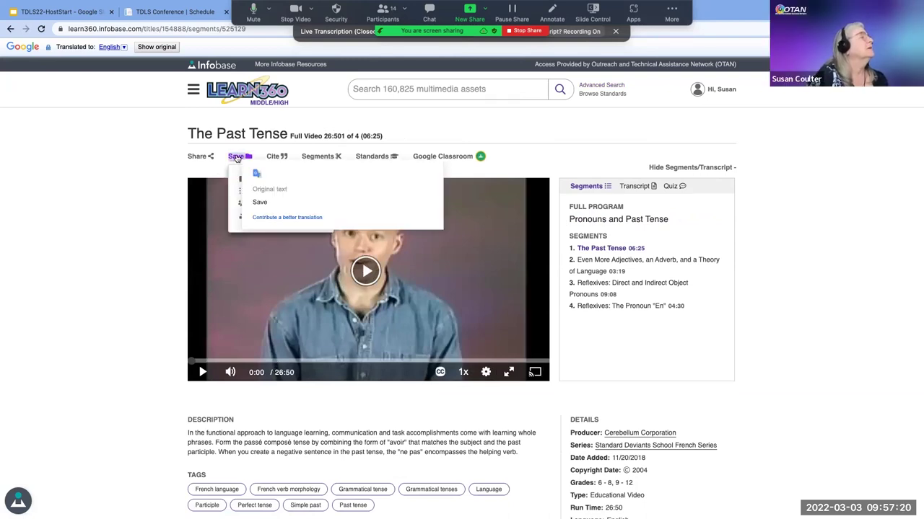
pyautogui.click(231, 158)
pyautogui.click(231, 158)
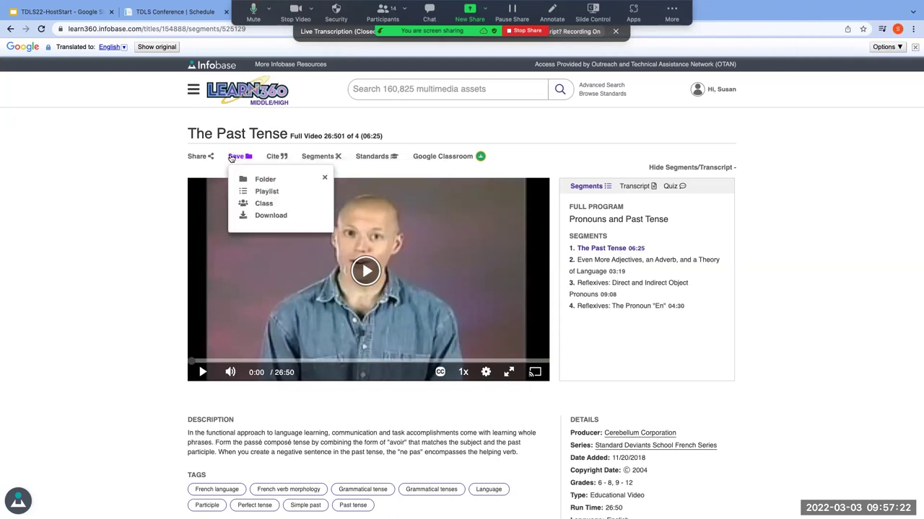
pyautogui.click(265, 180)
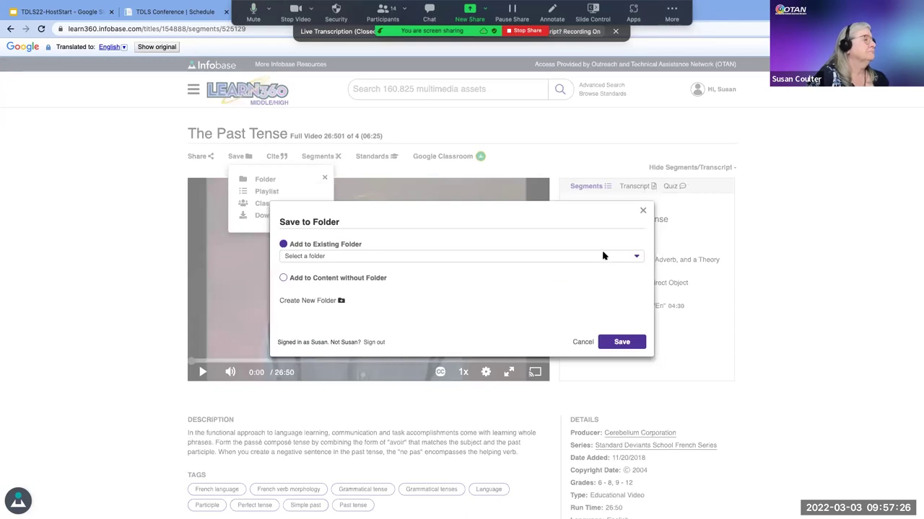
pyautogui.click(635, 256)
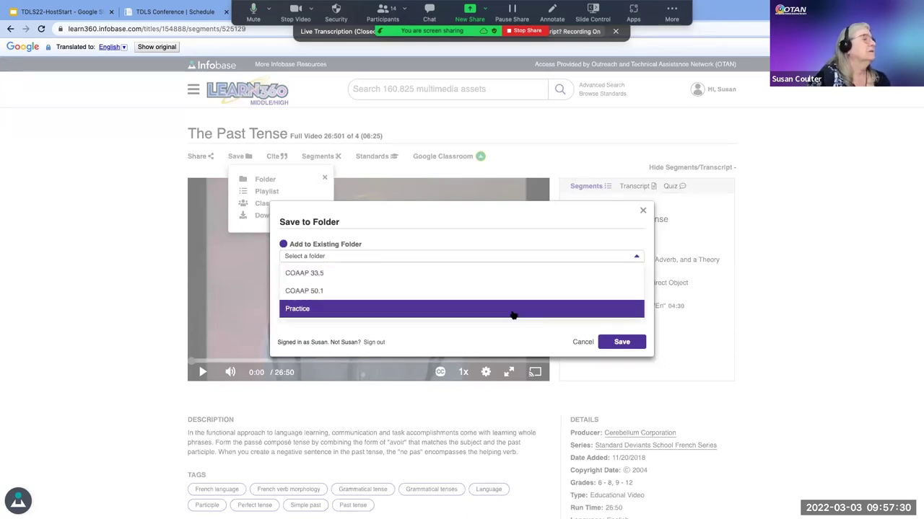
pyautogui.click(512, 309)
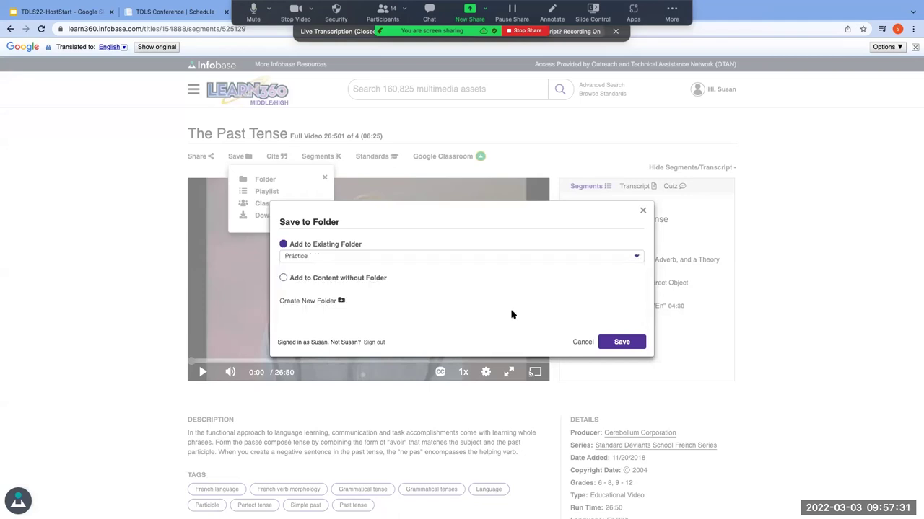
pyautogui.click(620, 342)
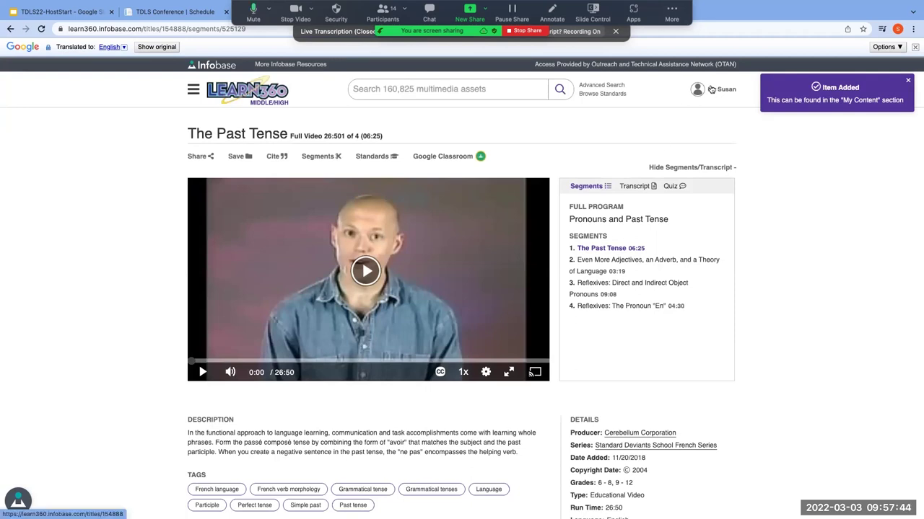
# Open My Content and expand the Practice folder created 02/20/2022 to check its contents
pyautogui.moveTo(710, 87)
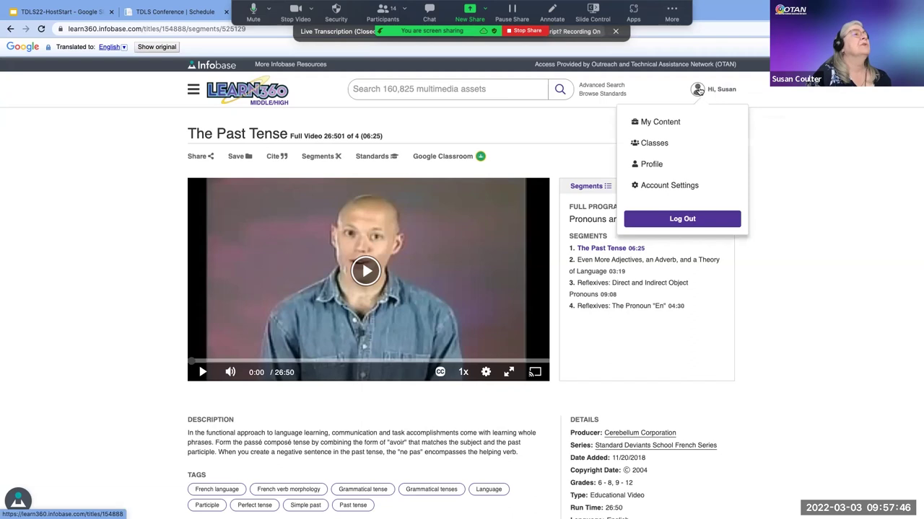
pyautogui.click(653, 121)
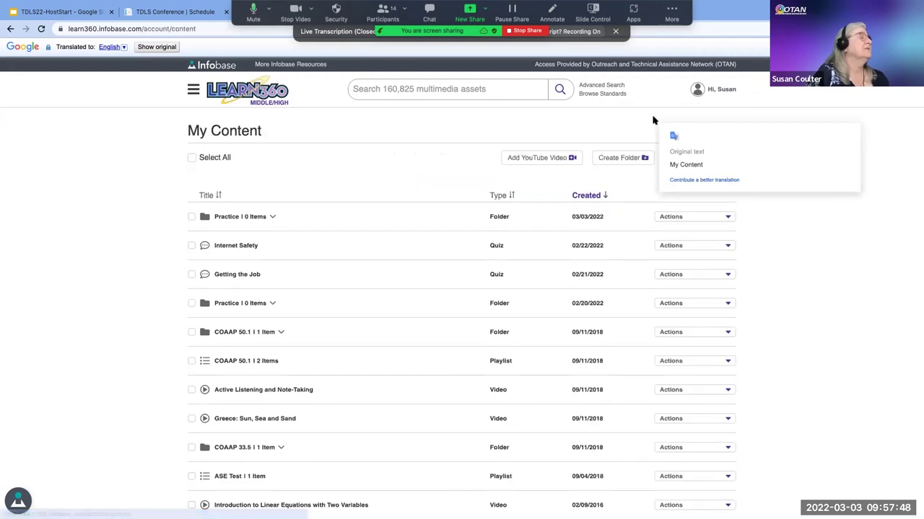
pyautogui.click(226, 304)
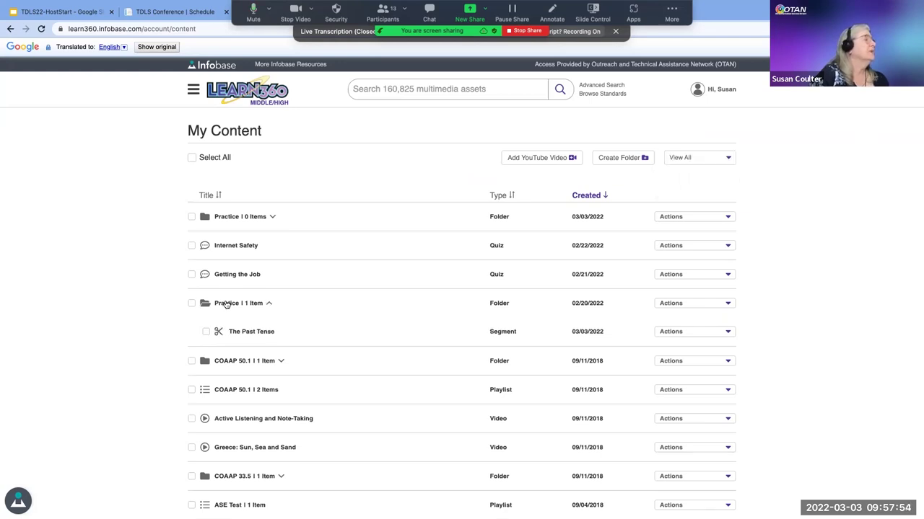